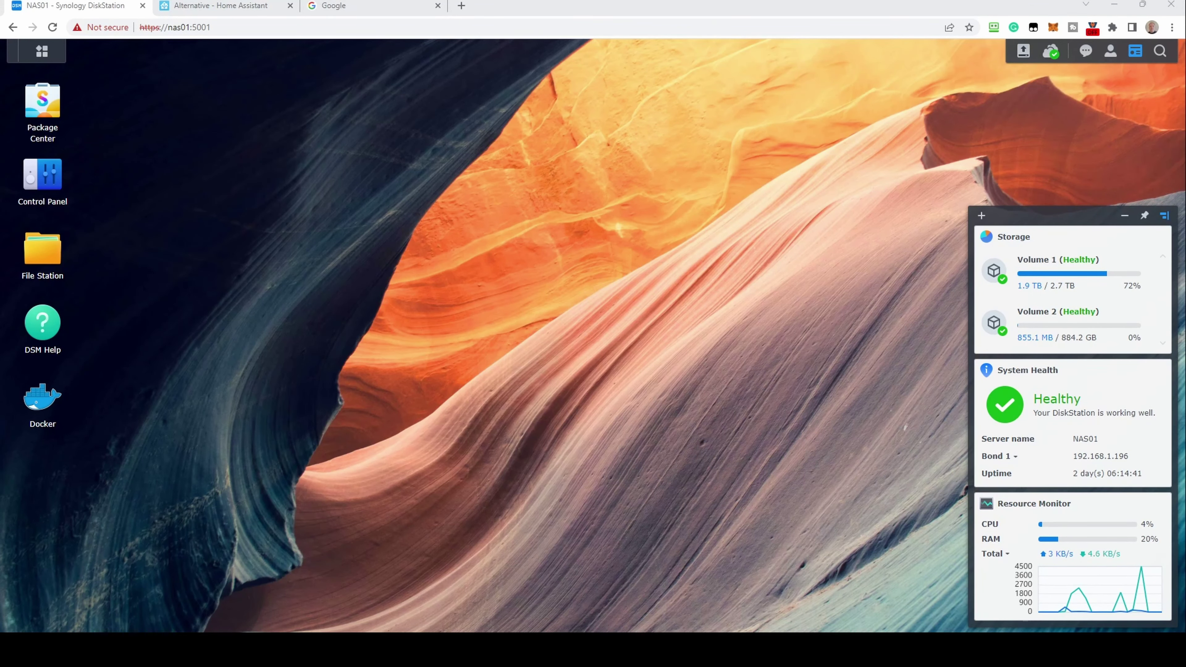
Install the Virtual Machine Manager package from Package Center onto Volume 1
click(43, 105)
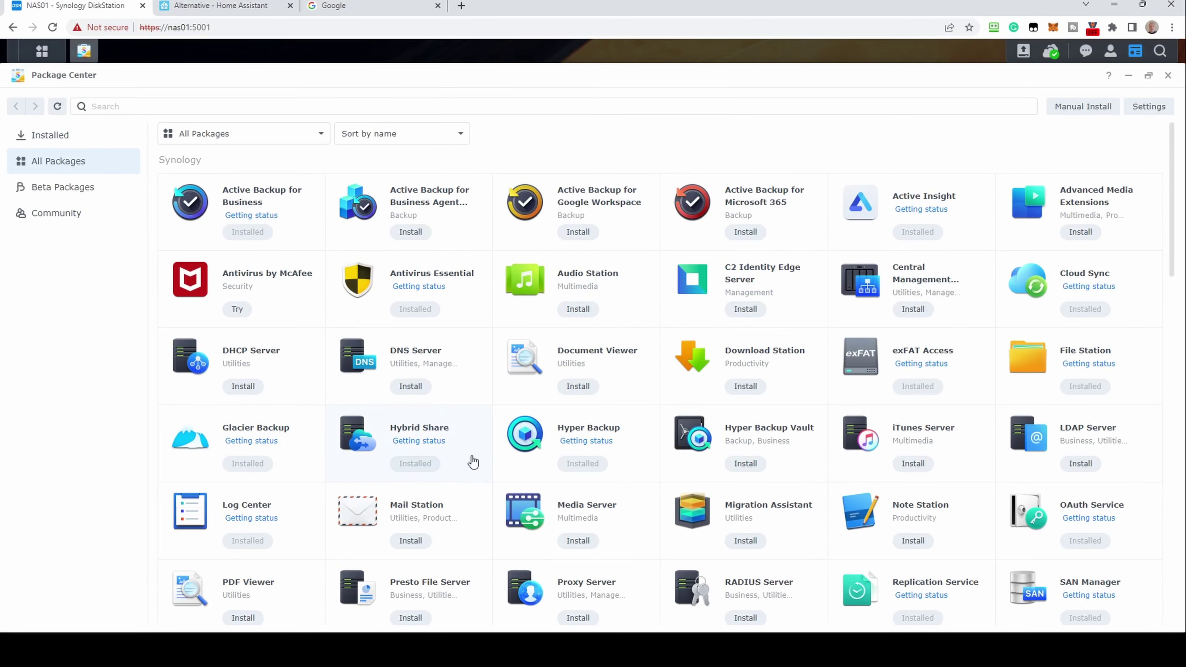
scroll(472, 461, down, 9)
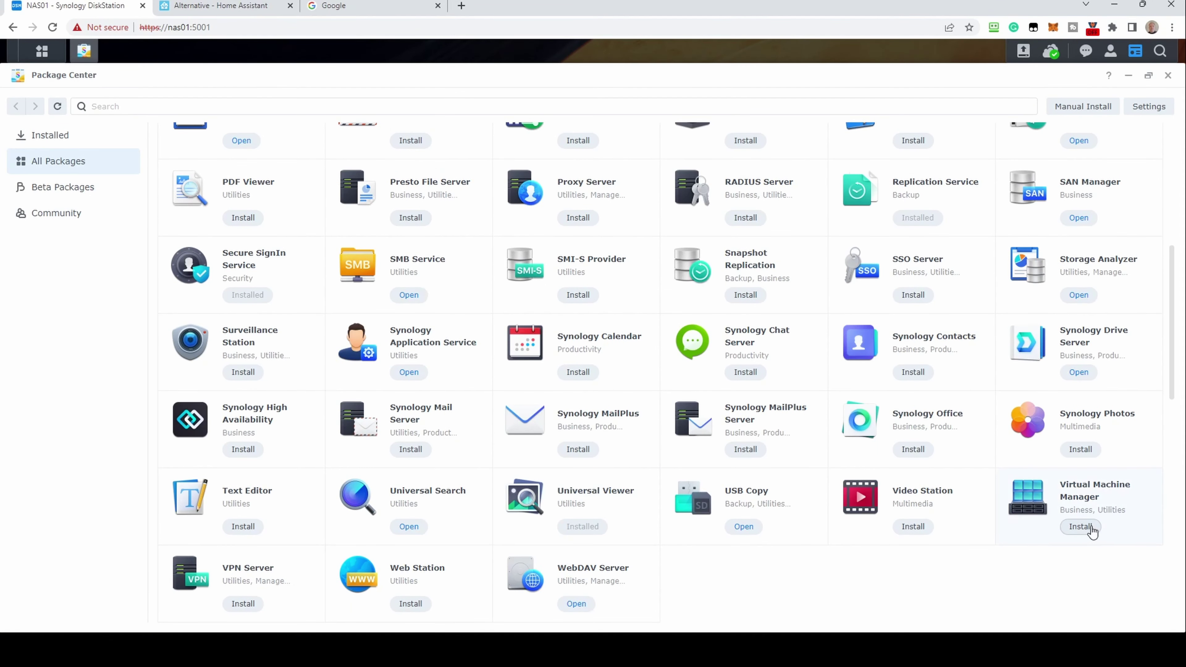
click(1091, 527)
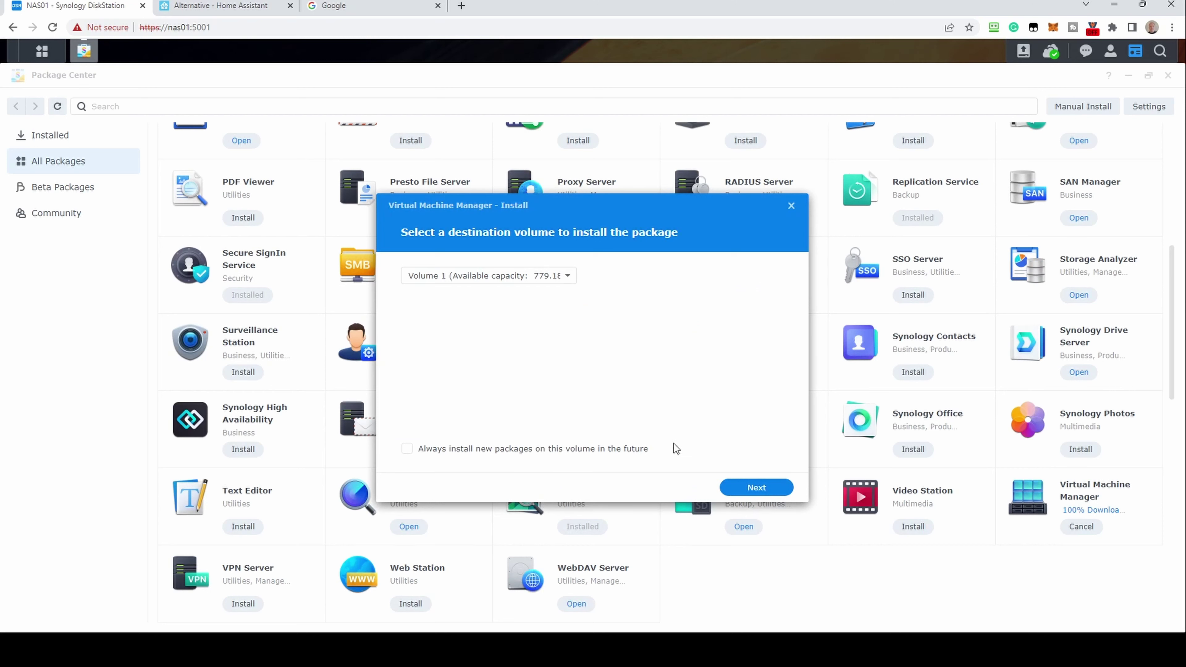
click(750, 489)
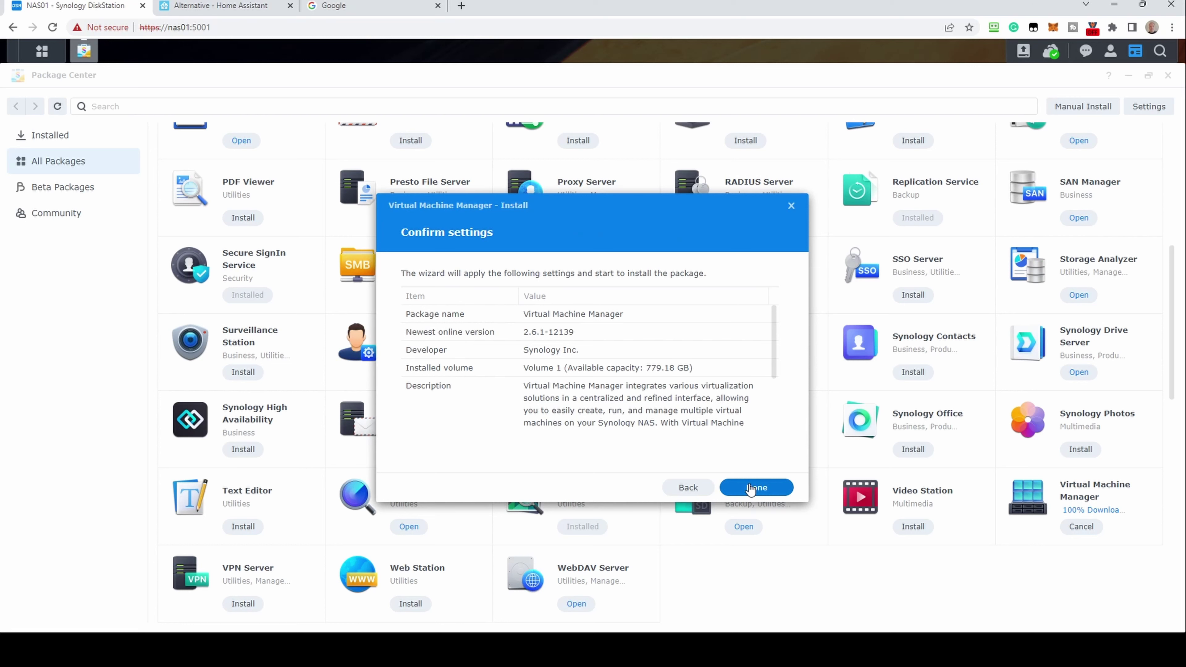
click(749, 488)
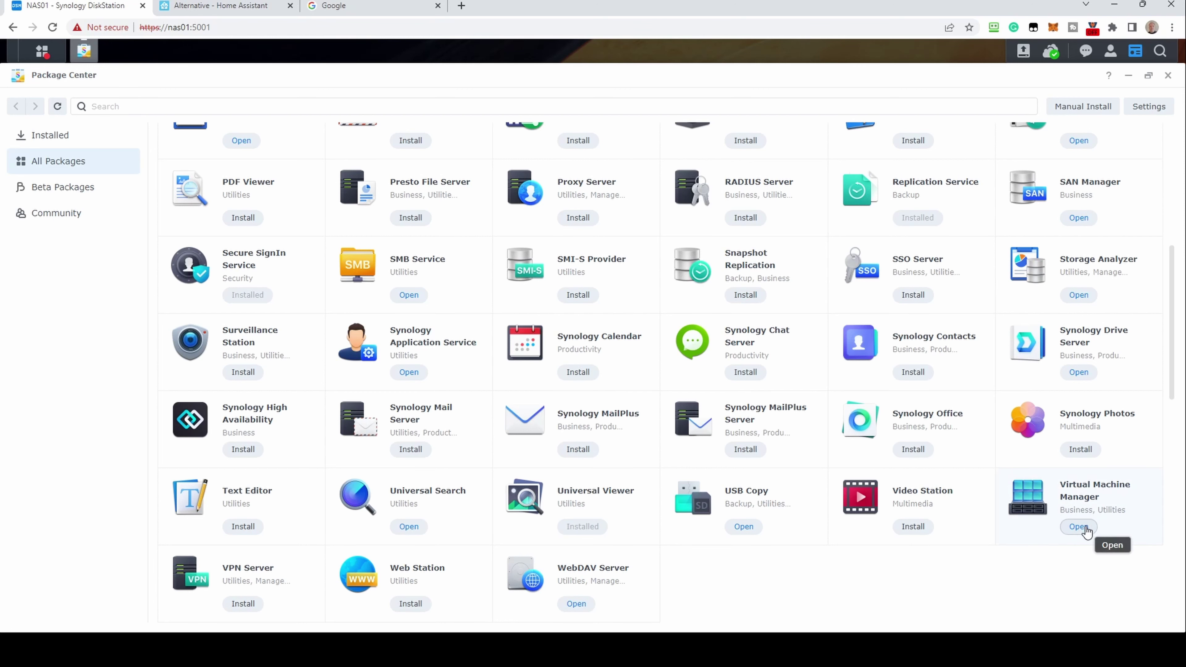
Launch Virtual Machine Manager and complete its setup wizard with Volume 2 as the virtual machine storage
click(42, 52)
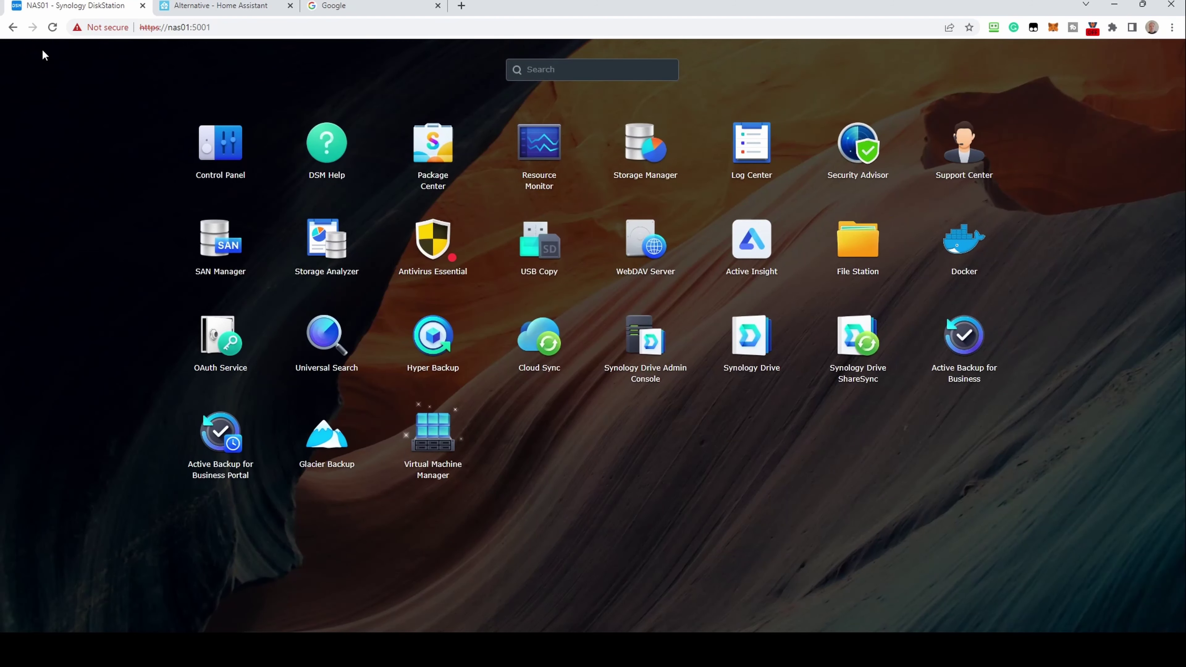
click(432, 434)
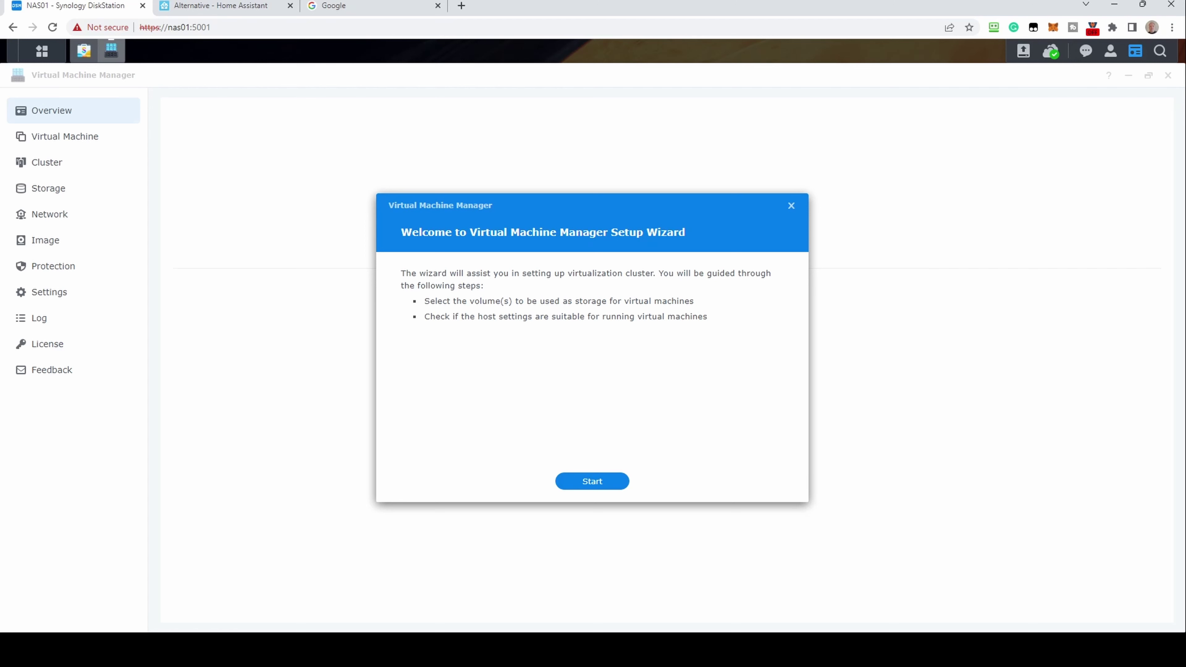
click(591, 482)
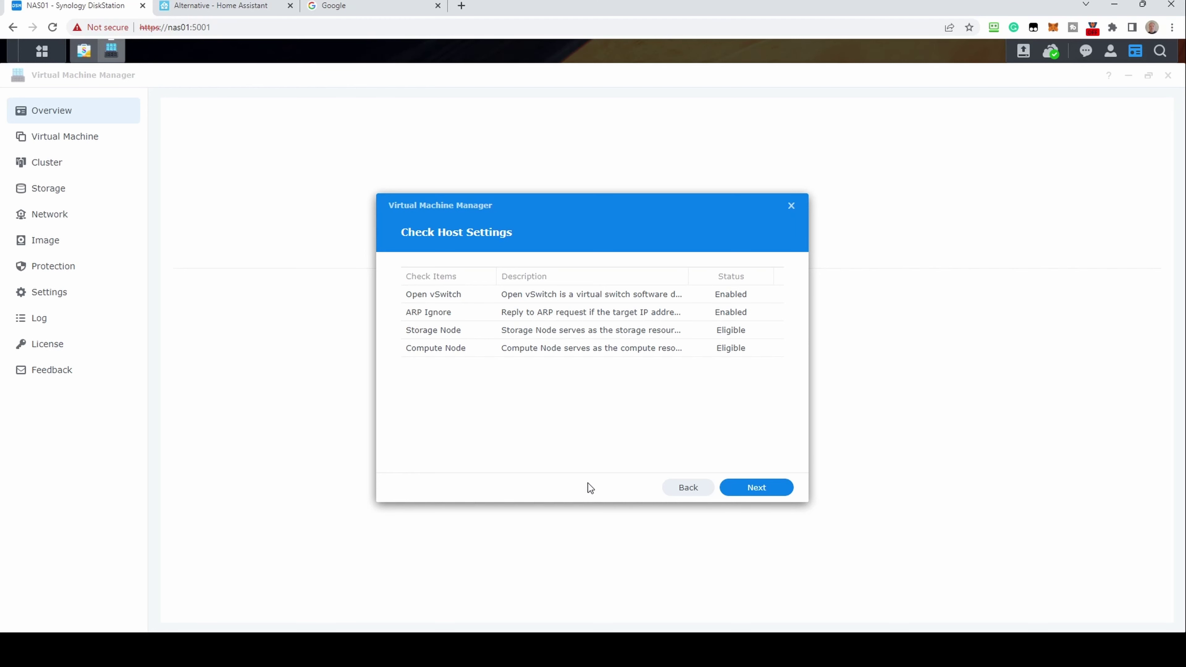
click(765, 490)
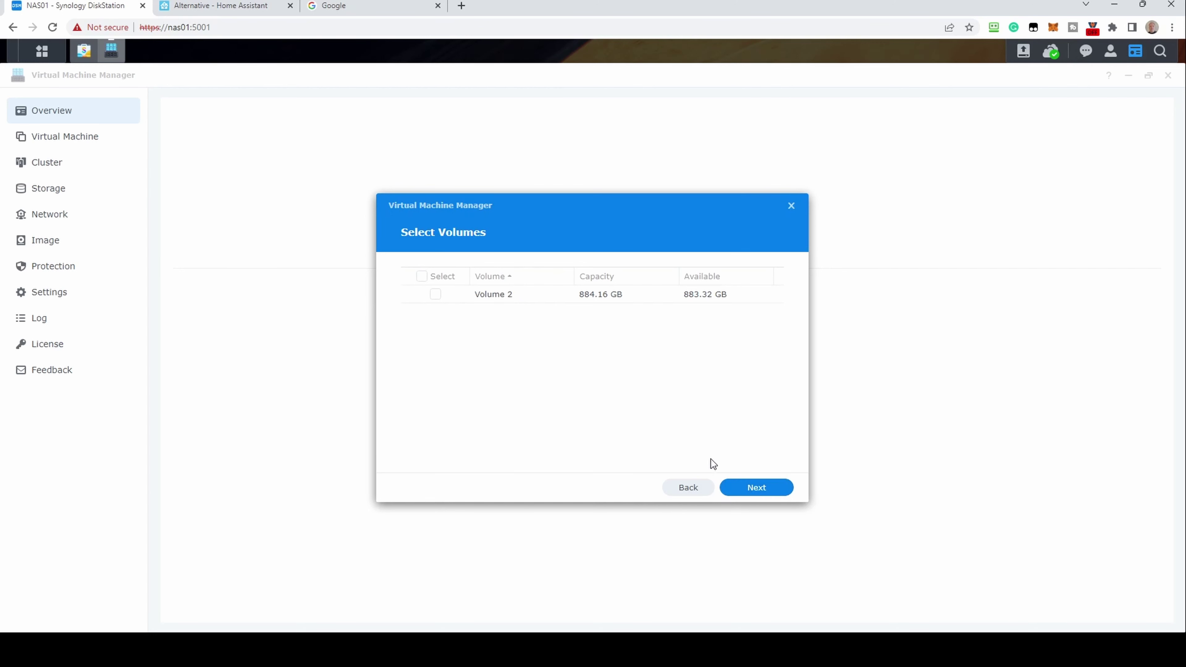
click(432, 298)
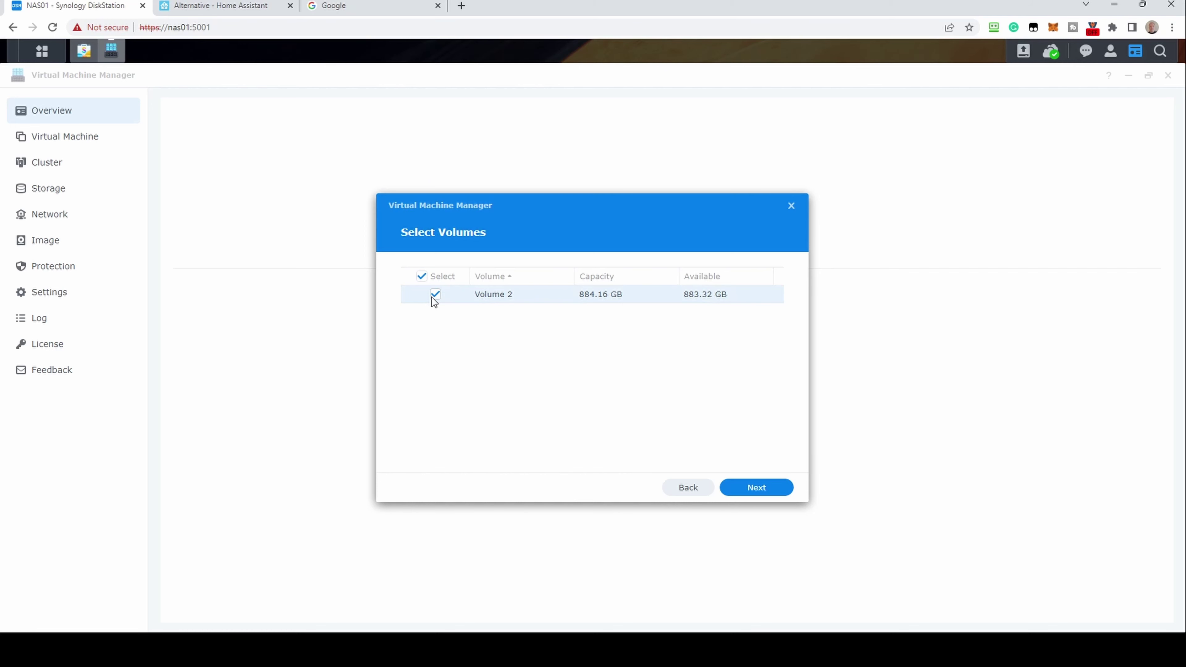
click(764, 494)
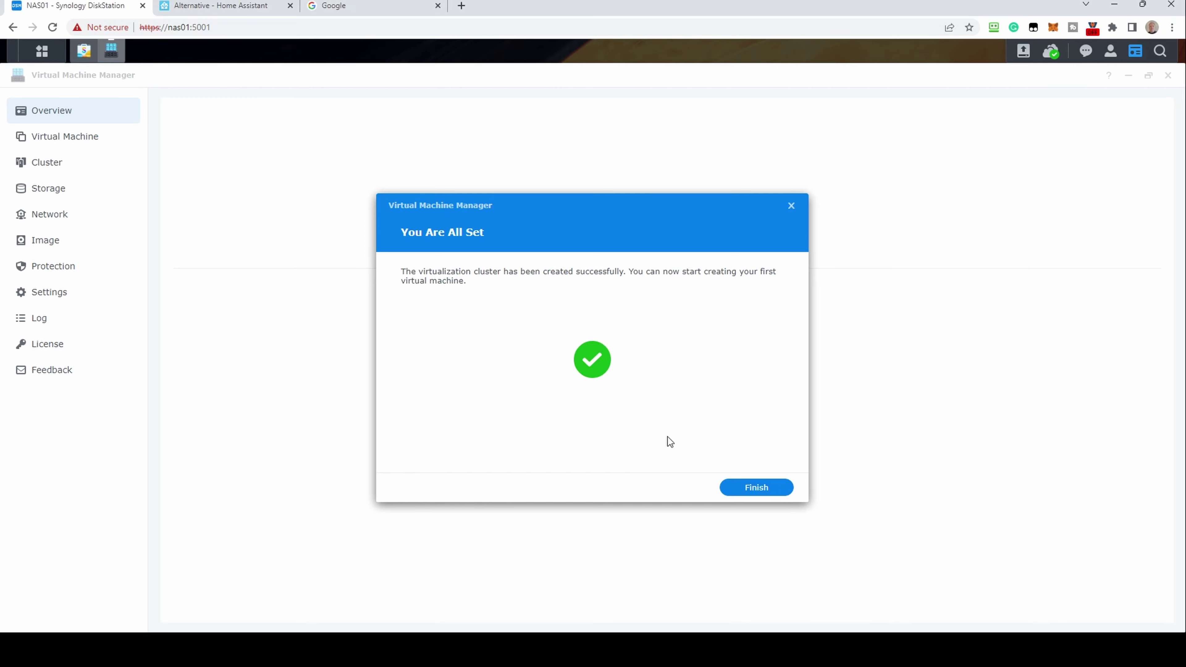
click(754, 490)
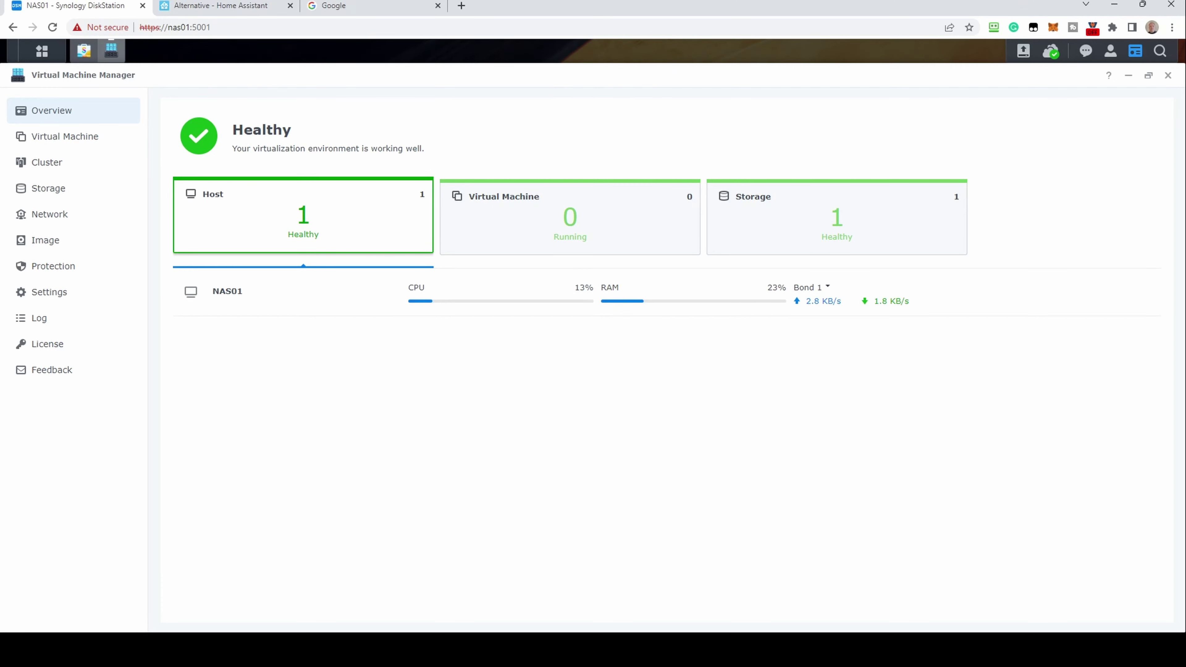
Switch to the Home Assistant alternative installation page and download the VMware ESXi/vSphere (.ova) image
click(207, 5)
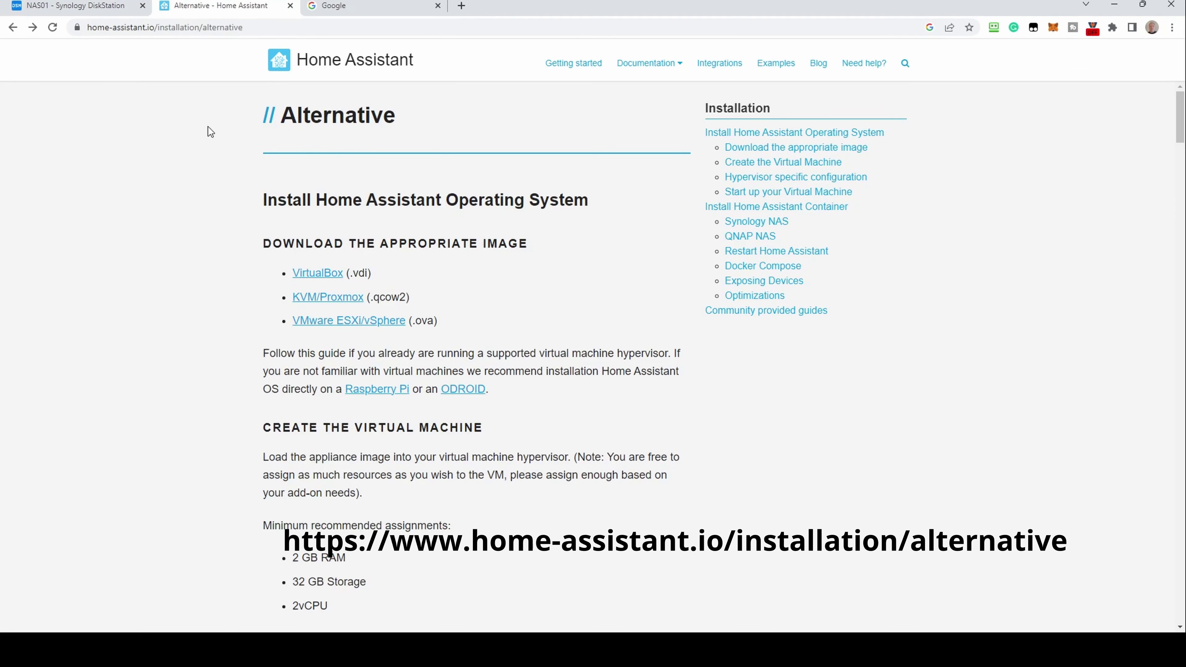
click(371, 322)
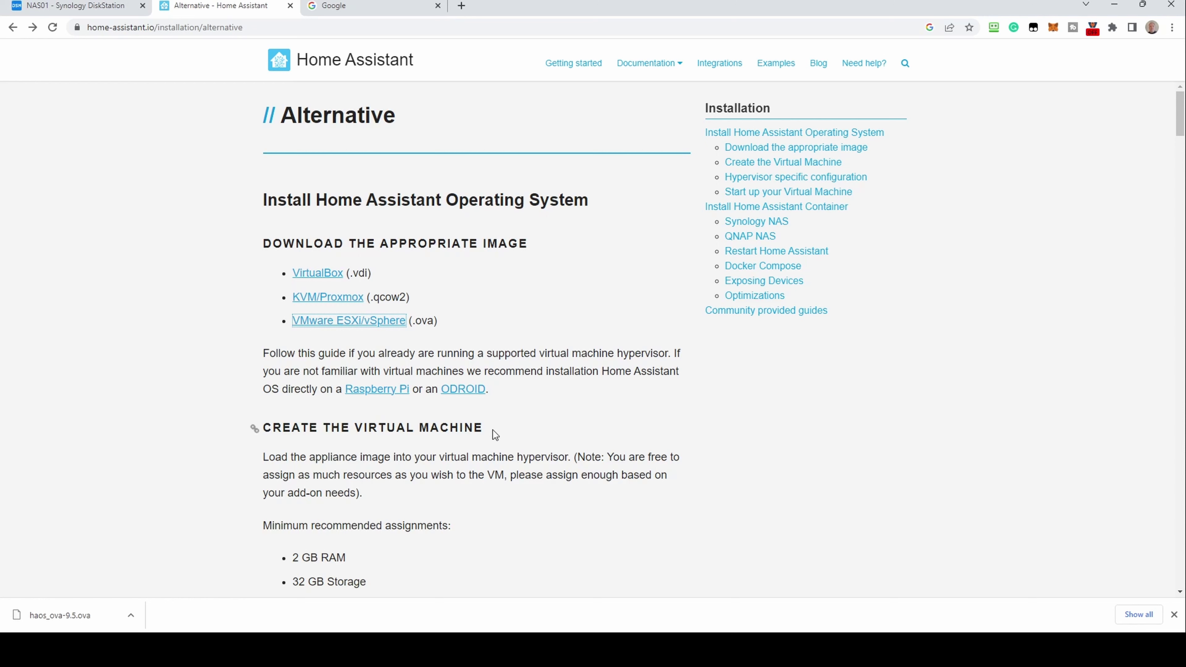
click(1173, 615)
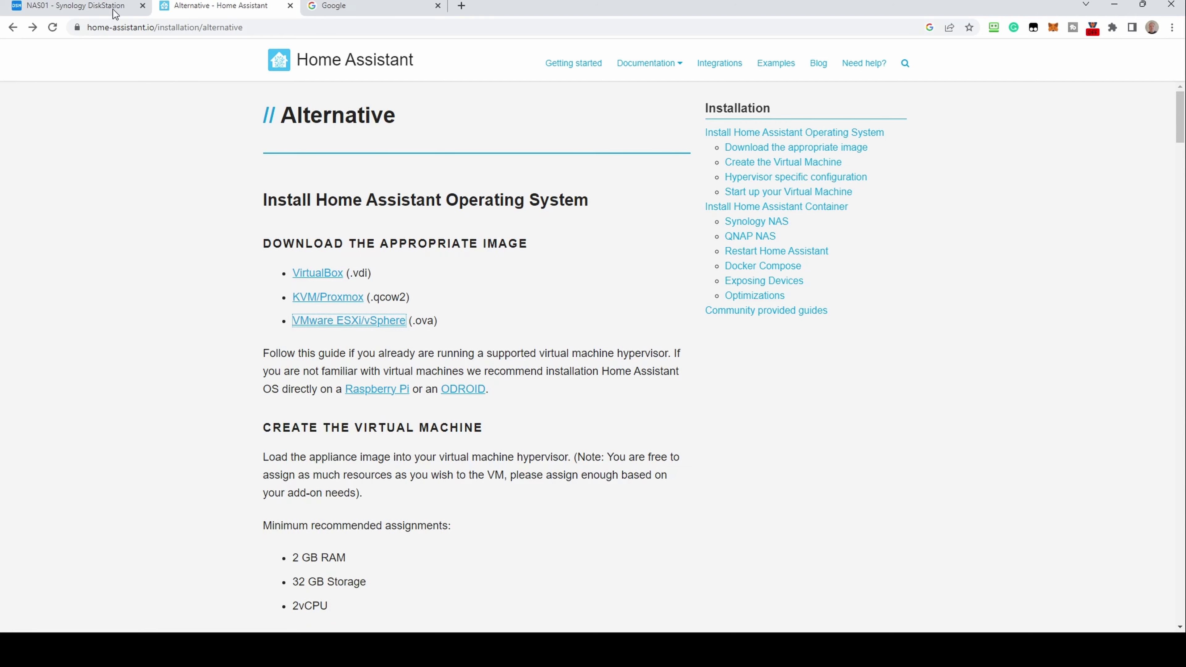
Back in Synology Virtual Machine Manager, start an OVA import of a virtual machine by uploading haos_ova-9.5.ova from the PC
click(59, 4)
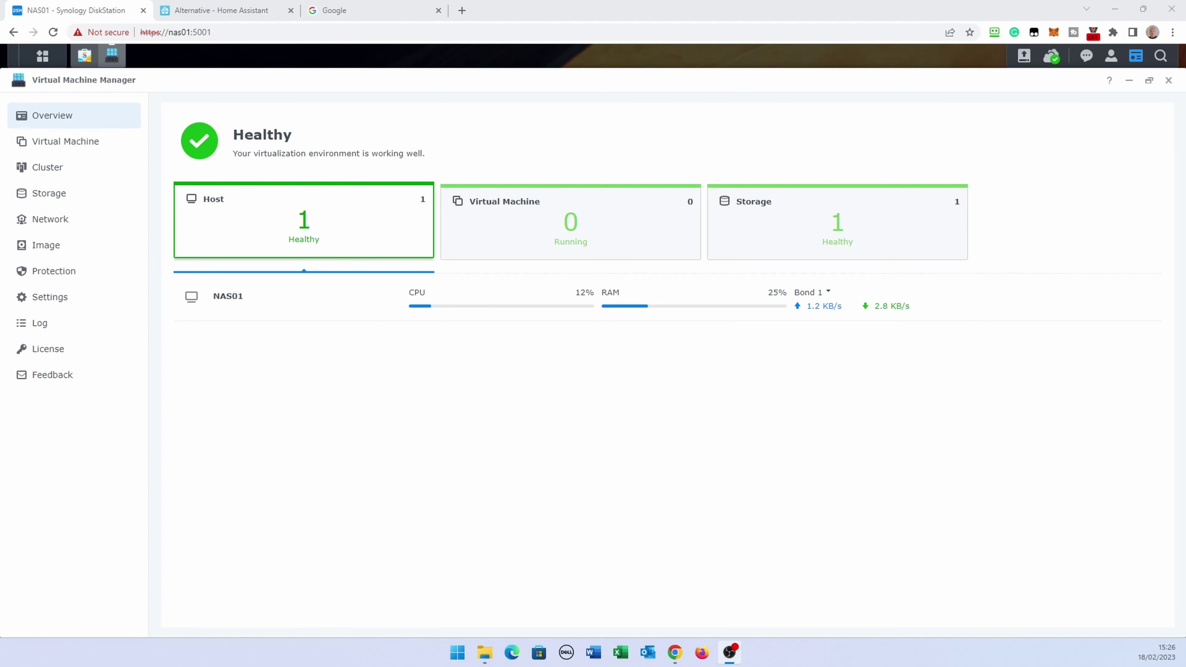
click(64, 150)
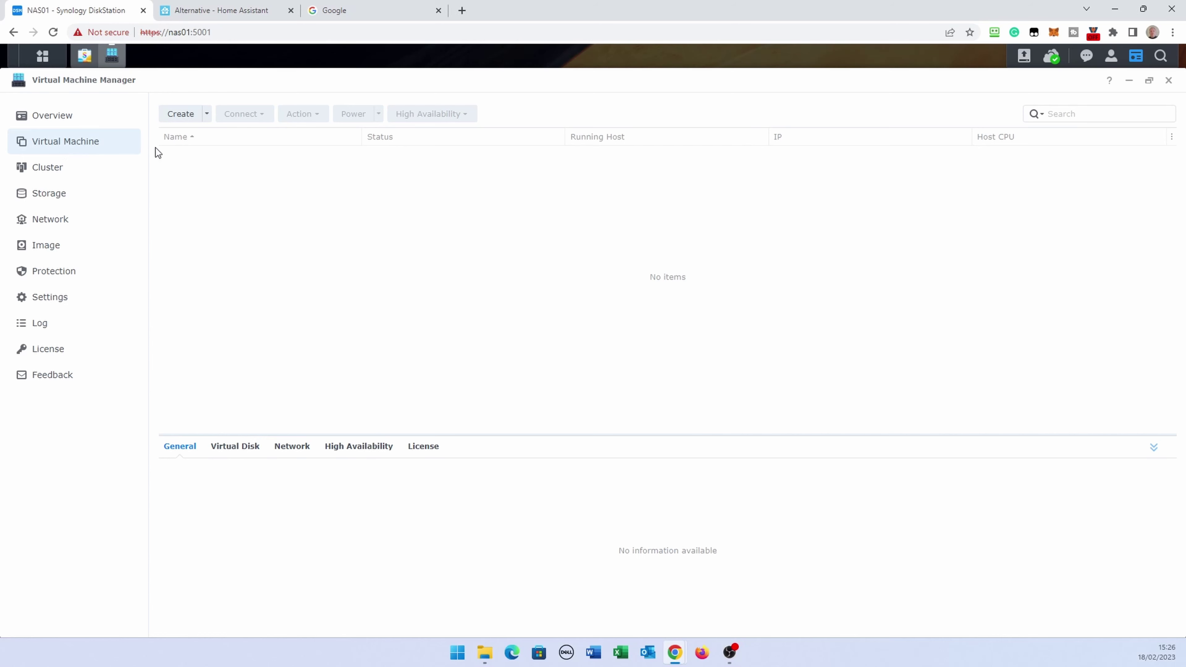
click(207, 117)
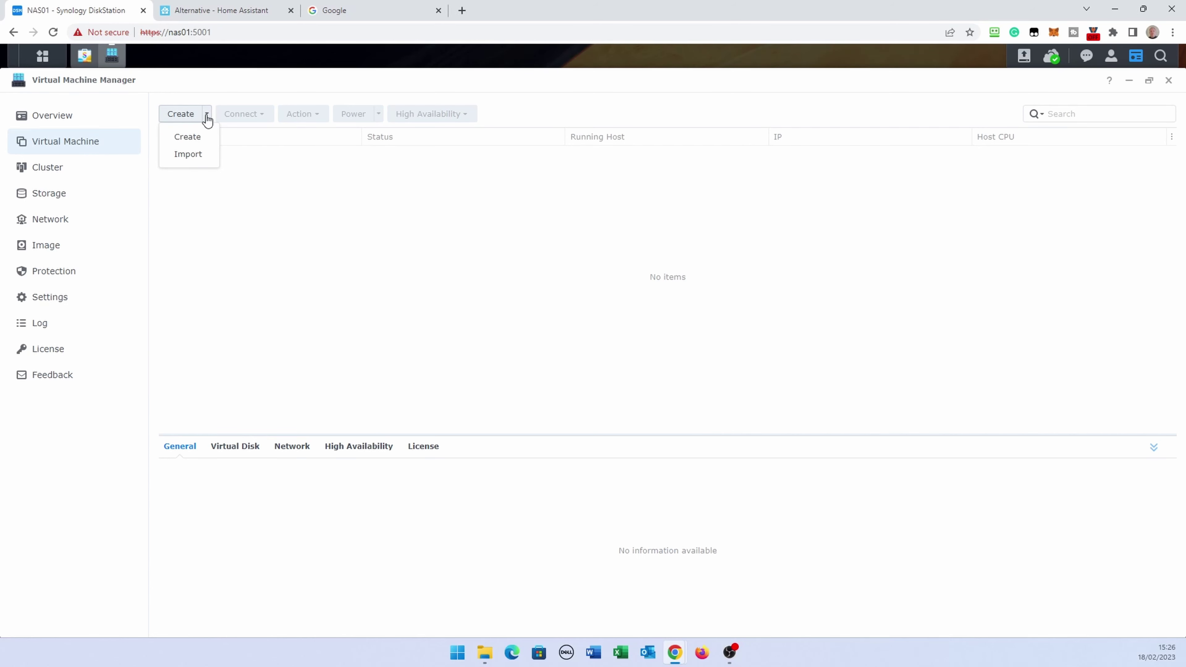
click(194, 155)
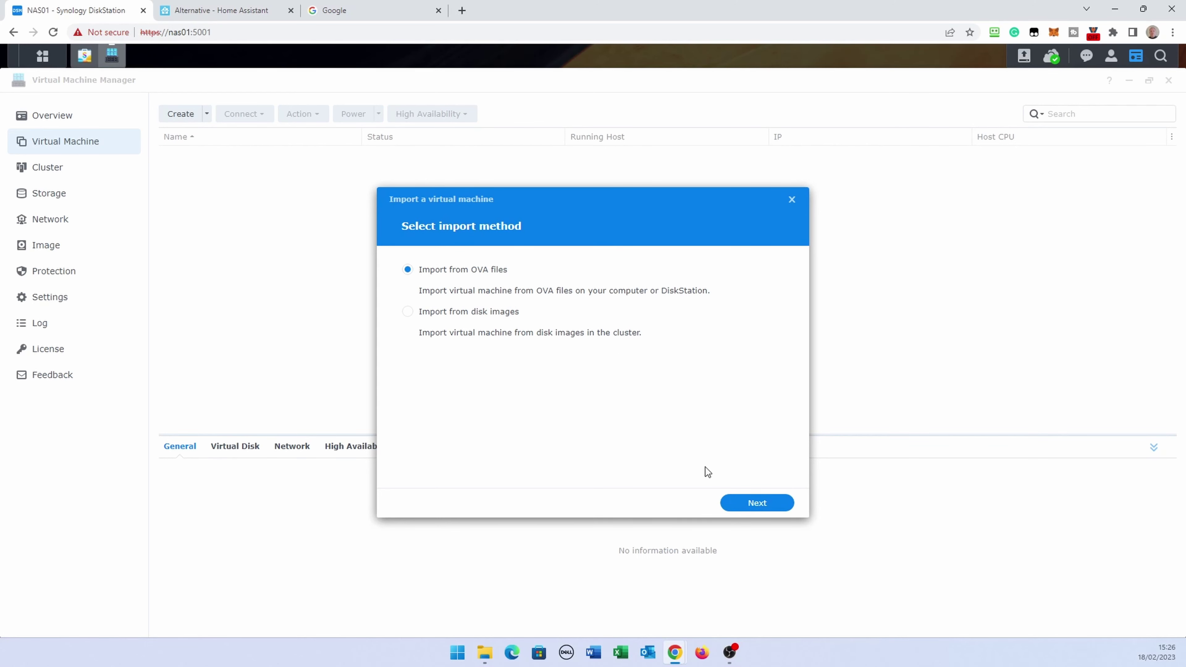
click(738, 504)
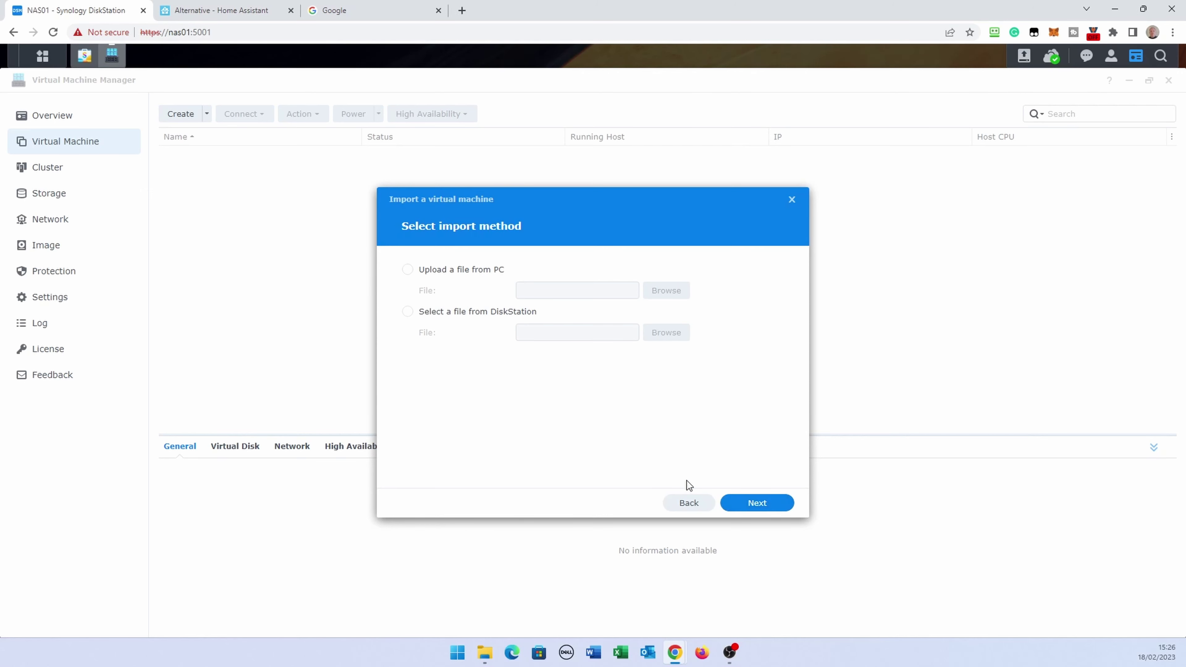
click(407, 271)
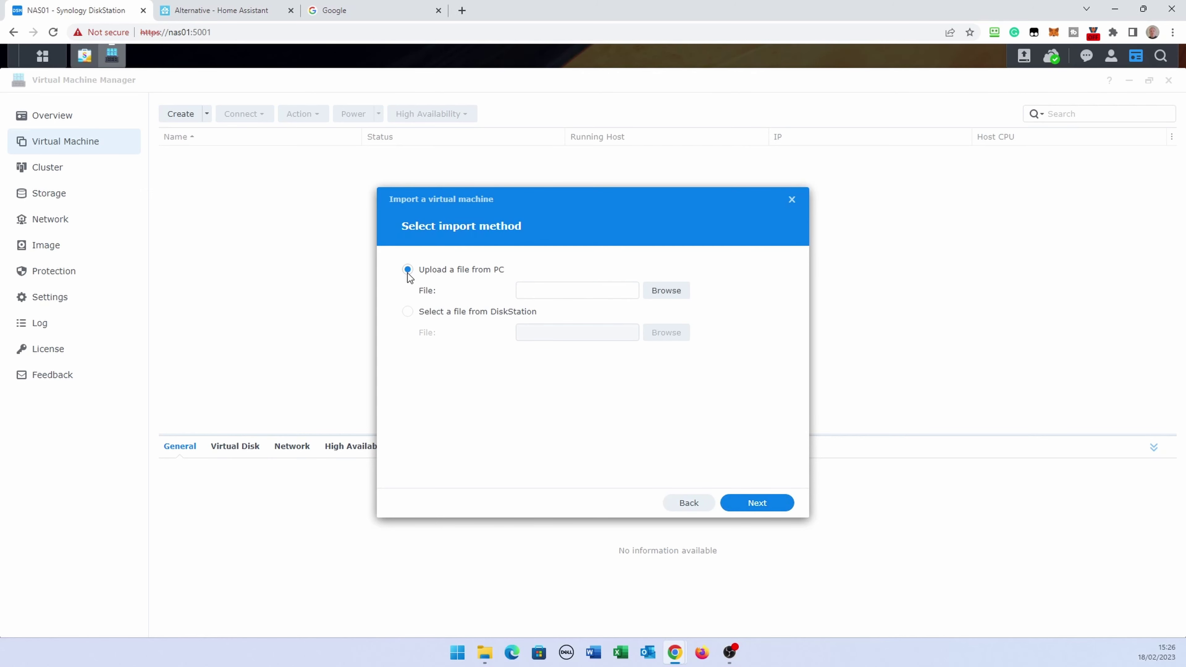
click(653, 297)
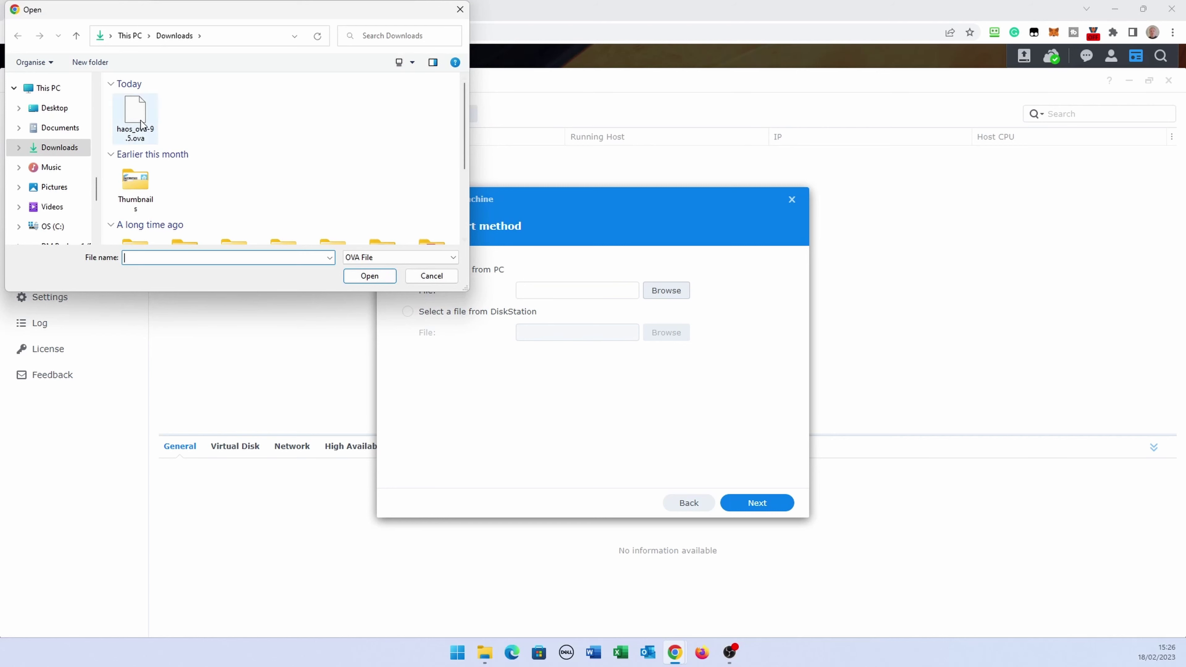
click(140, 120)
click(365, 276)
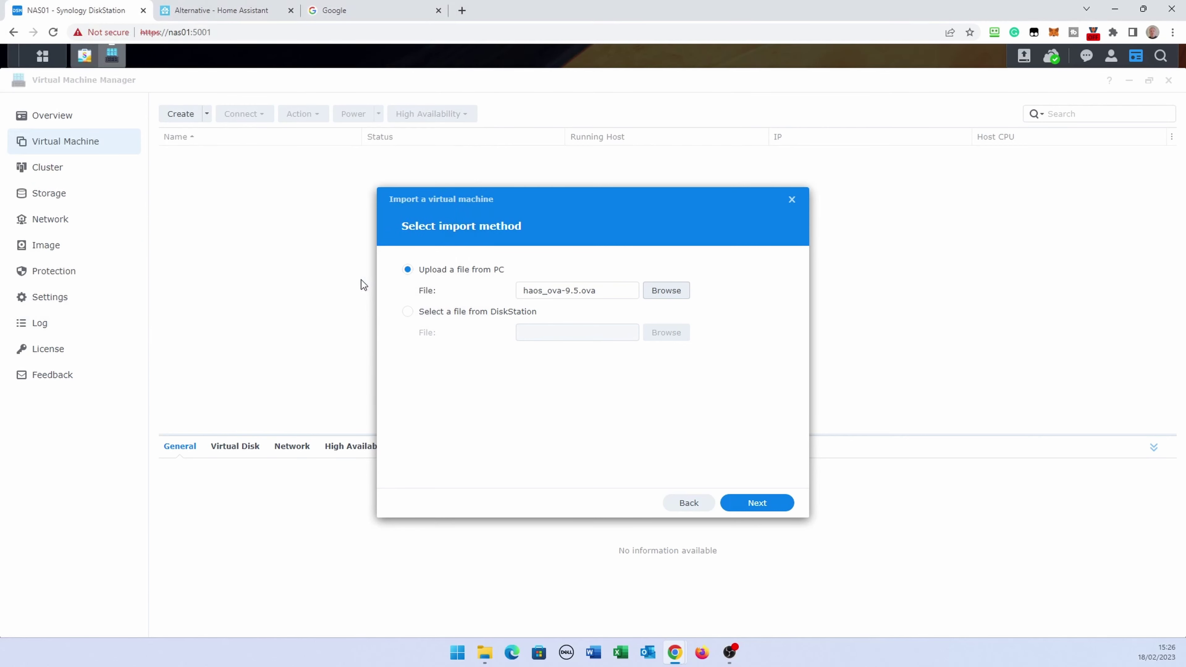
click(754, 502)
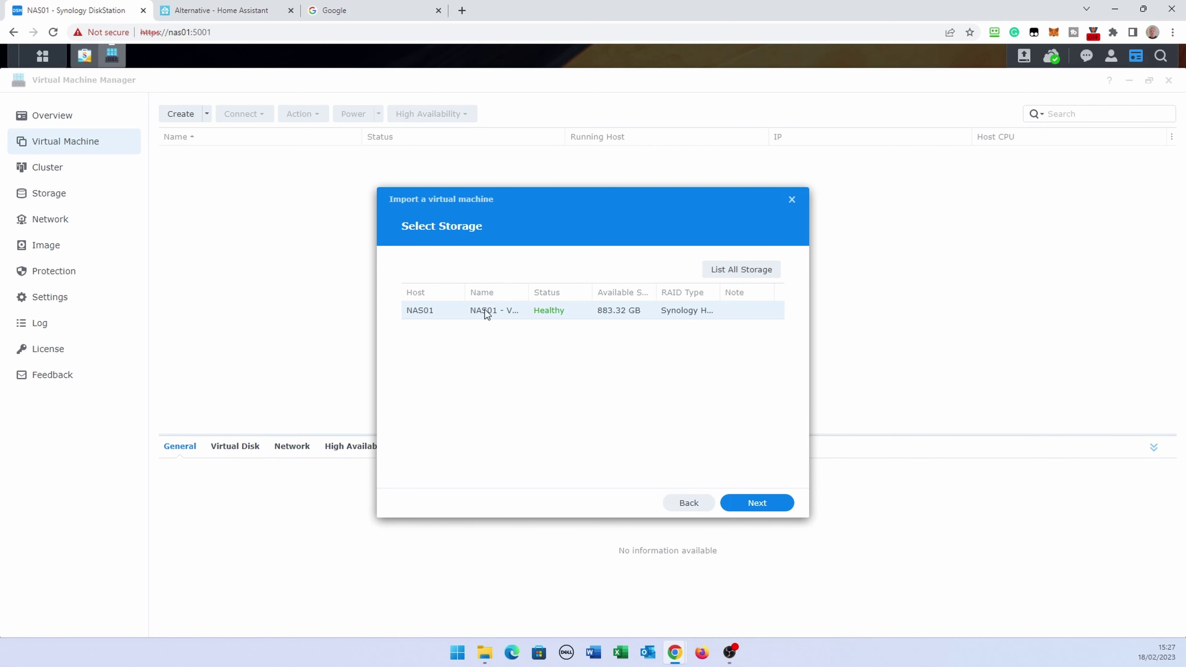
Set up the VM on the NAS01 storage as Home Assistant with 2 CPUs, 2 GB memory, a 32 GB disk and Default VM Network
click(751, 505)
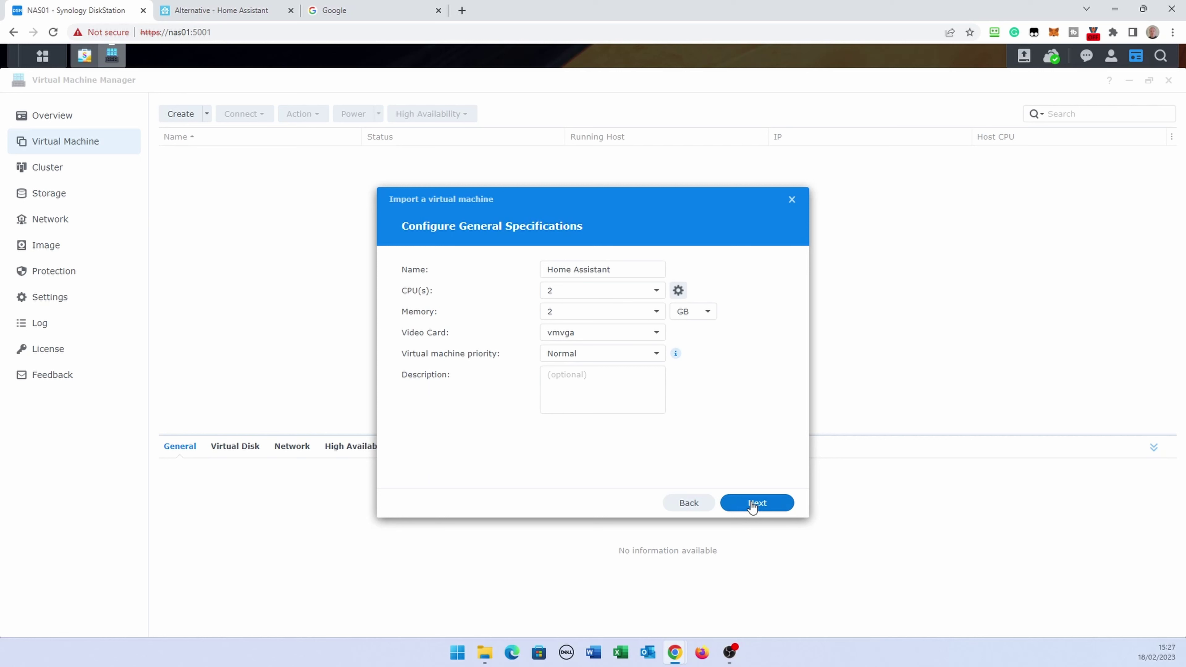
click(752, 505)
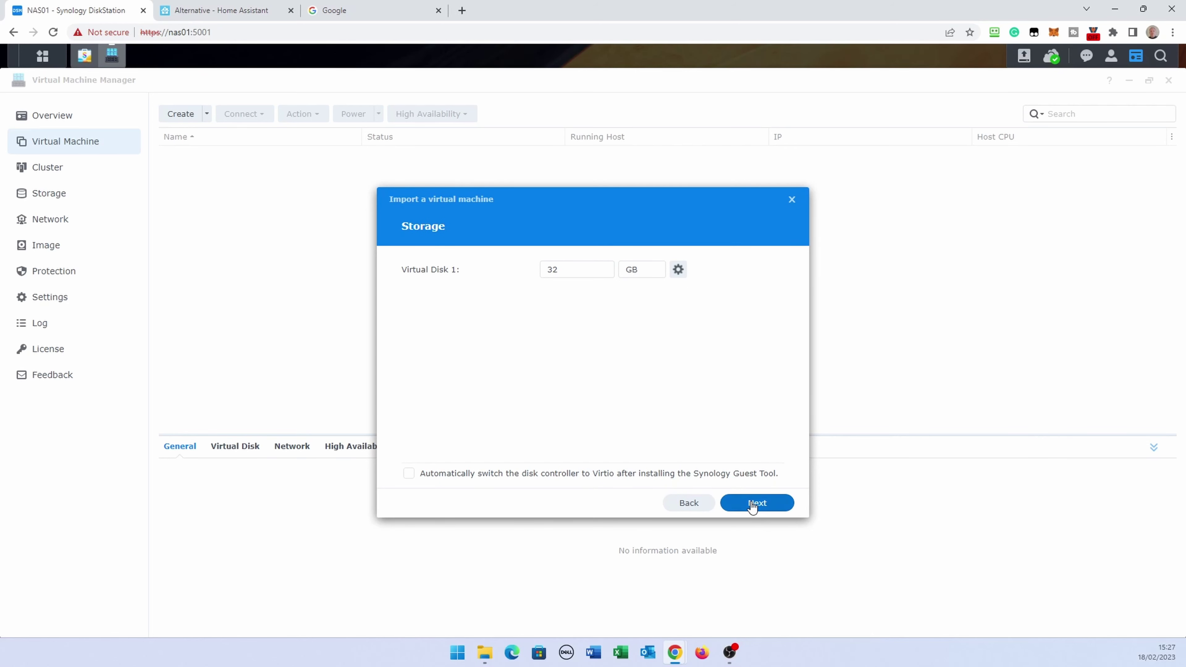
click(752, 504)
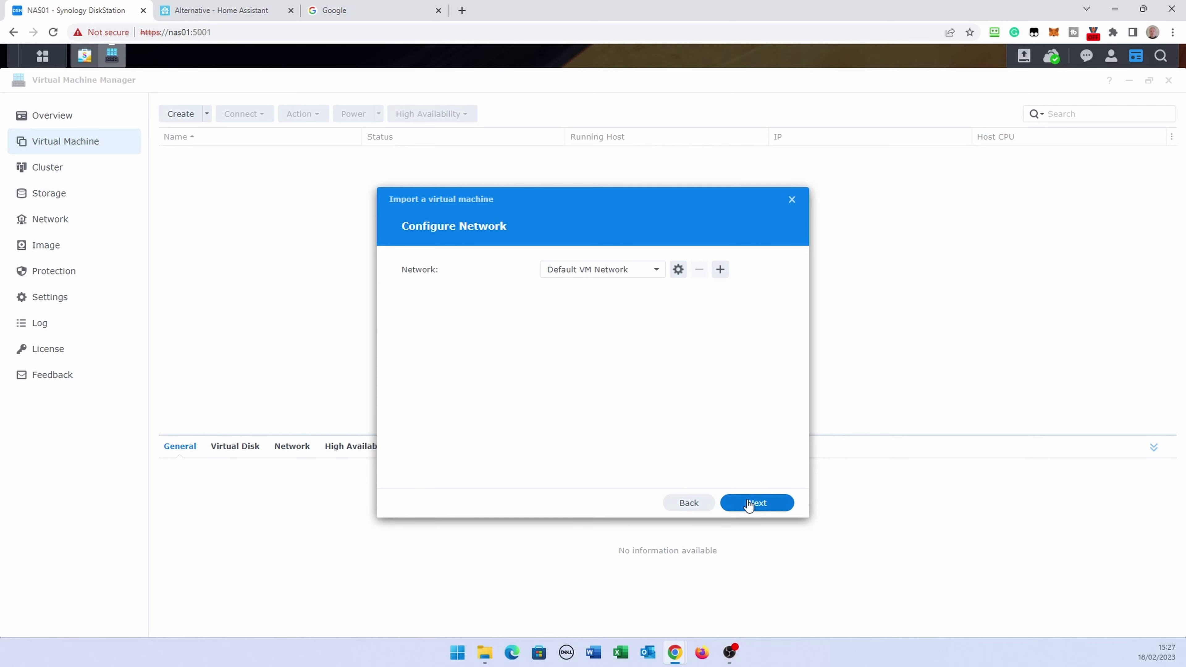
click(750, 504)
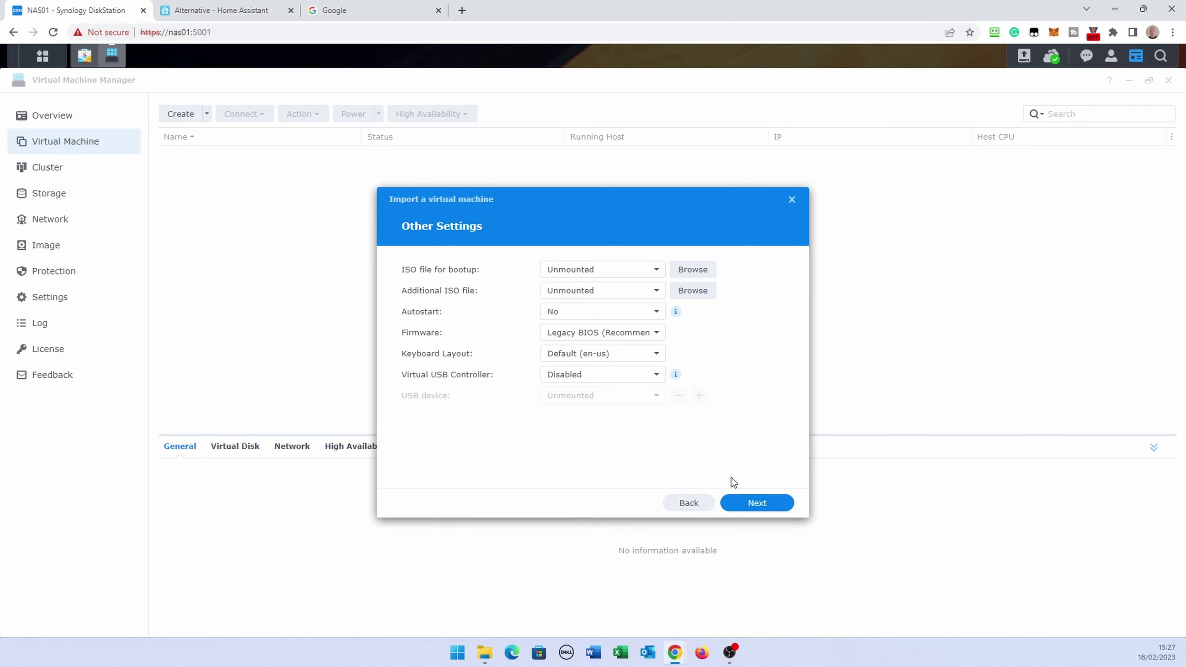
Set the virtual machine's autostart to Yes, firmware to UEFI and keyboard layout to en-gb
click(653, 318)
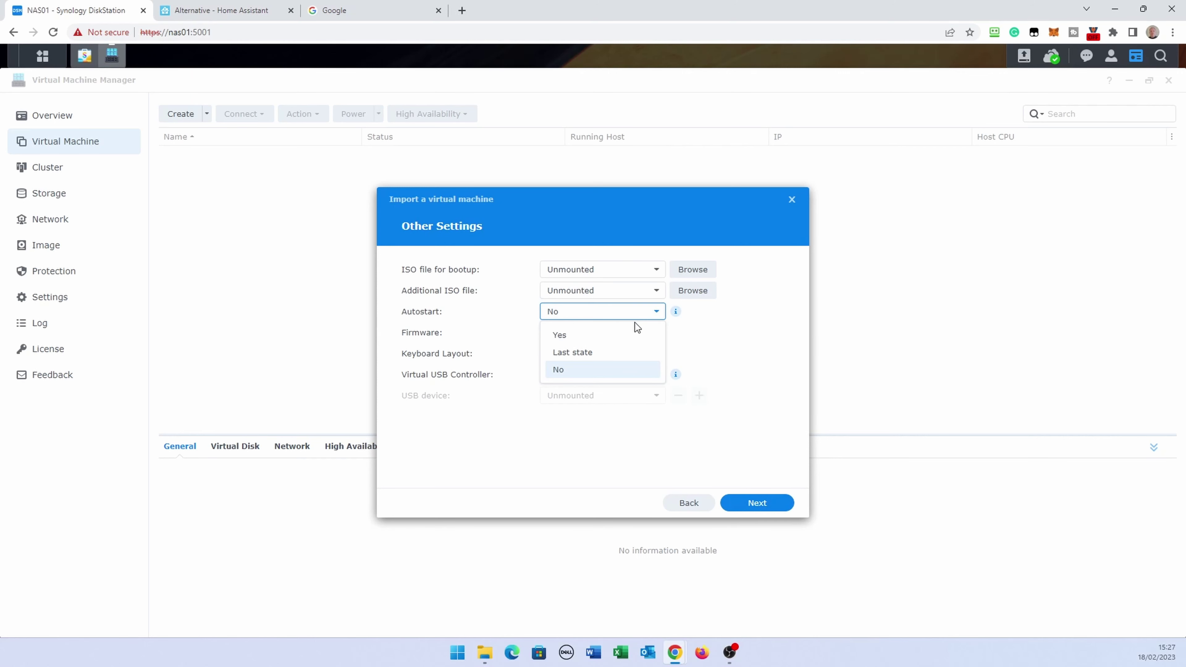
click(612, 336)
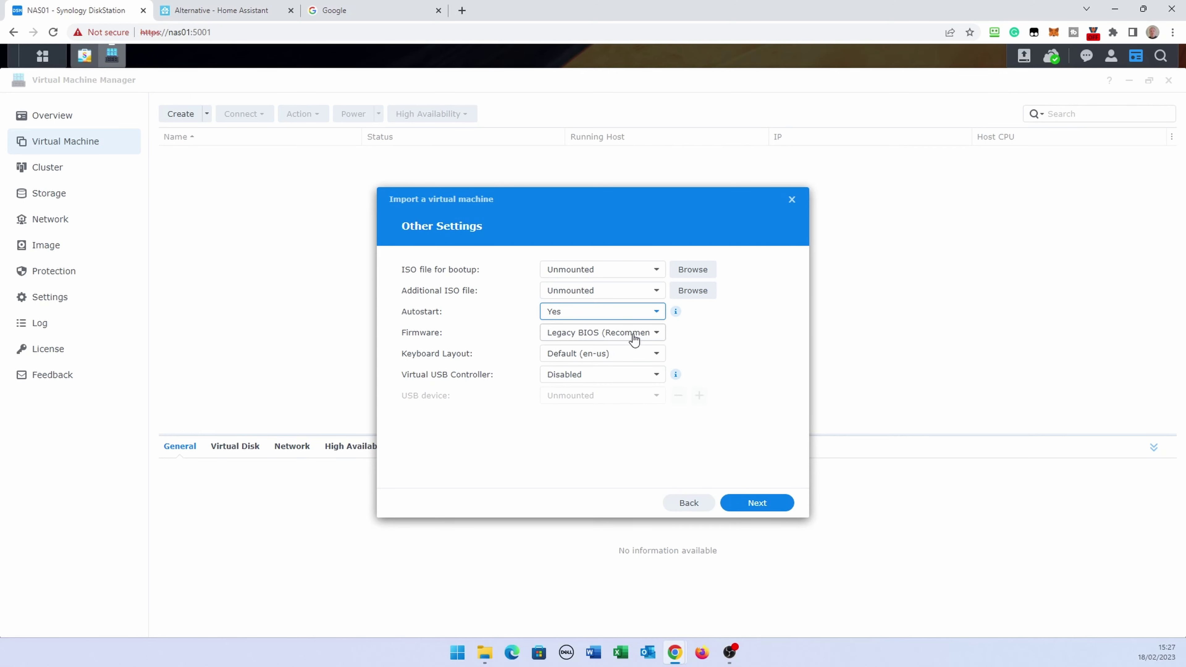
click(621, 335)
click(595, 376)
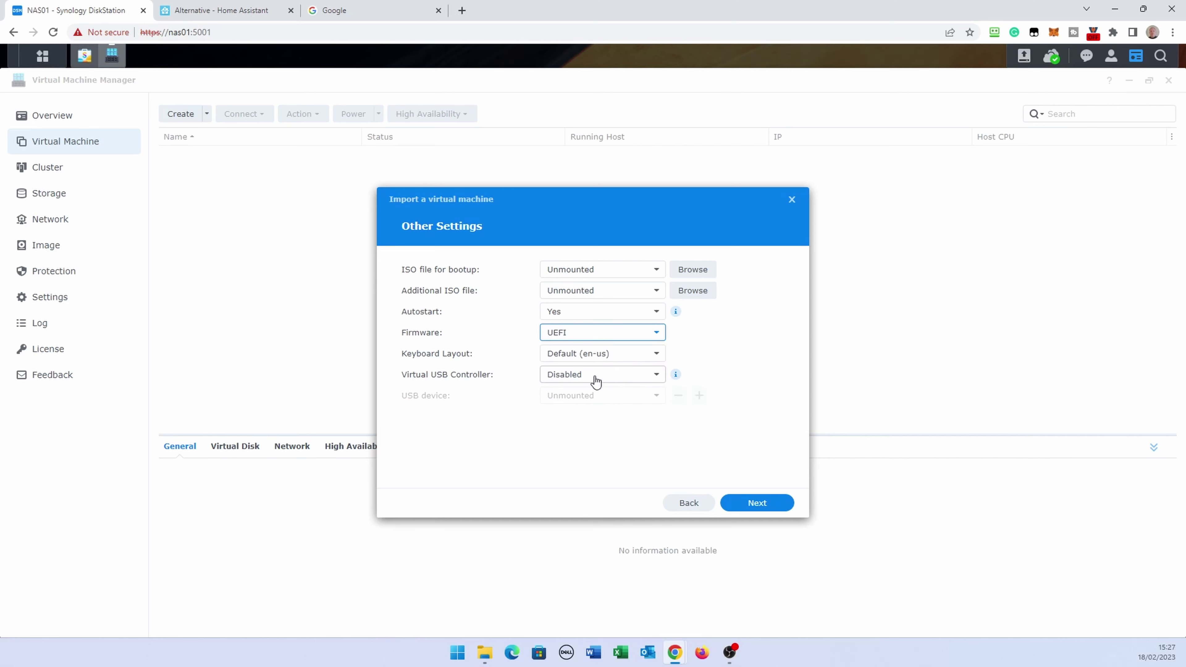
click(636, 354)
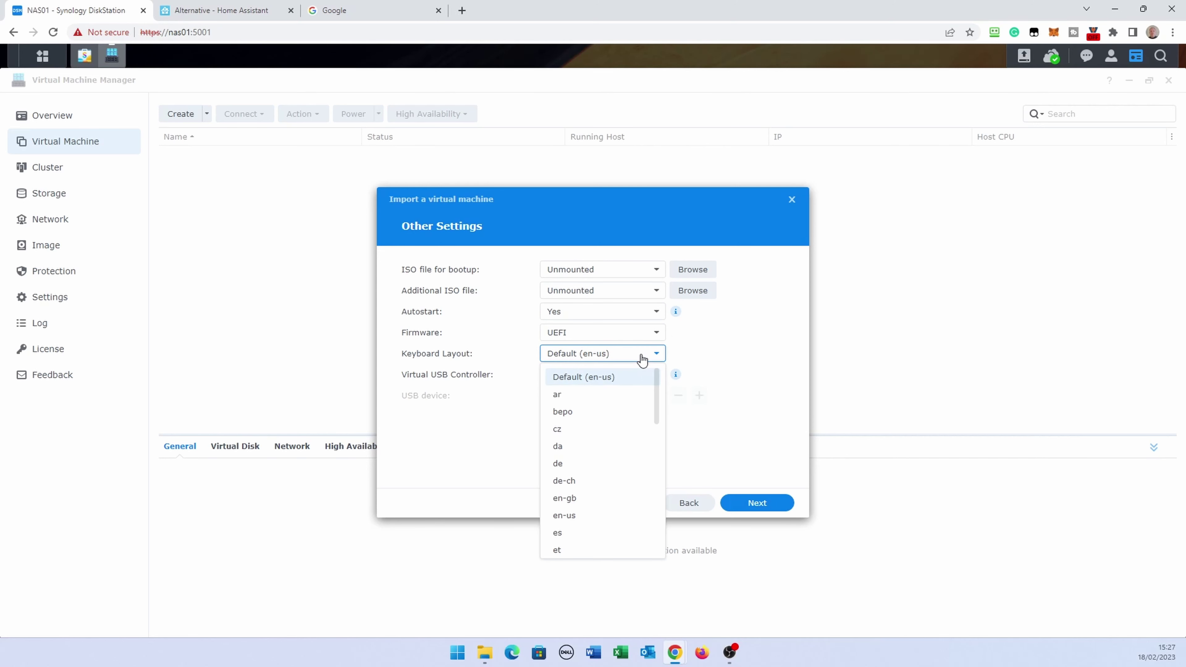
click(607, 496)
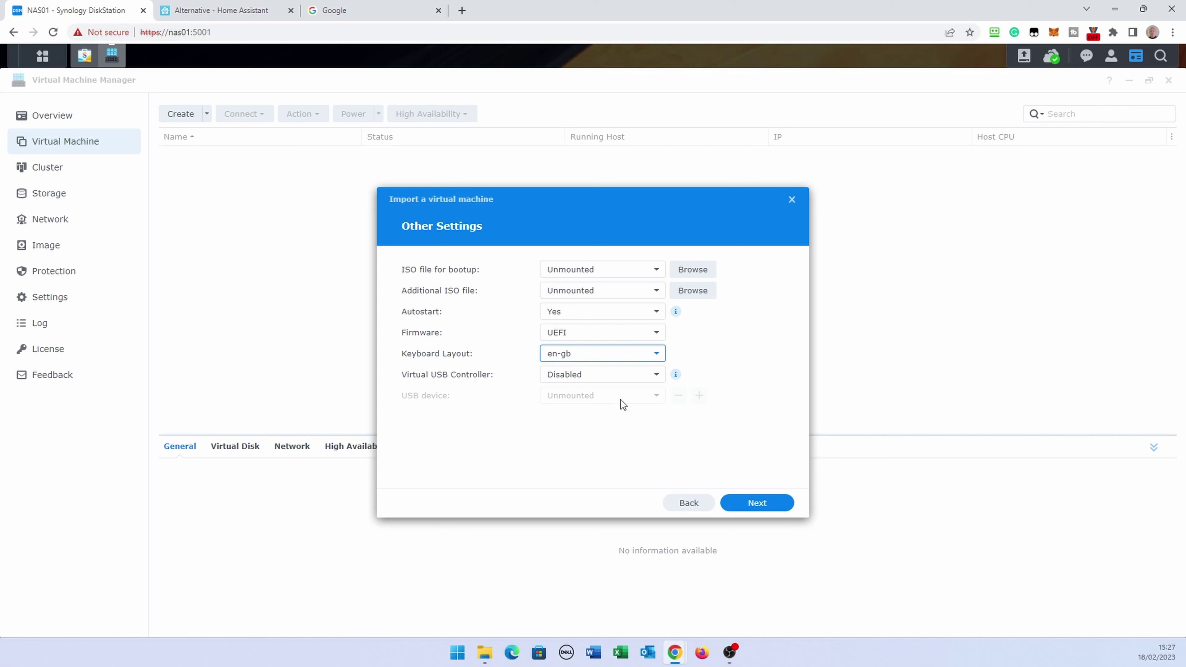
Set the virtual USB controller to USB 3.0, leave the USB device unmounted and continue to the power management permissions
click(630, 376)
click(600, 432)
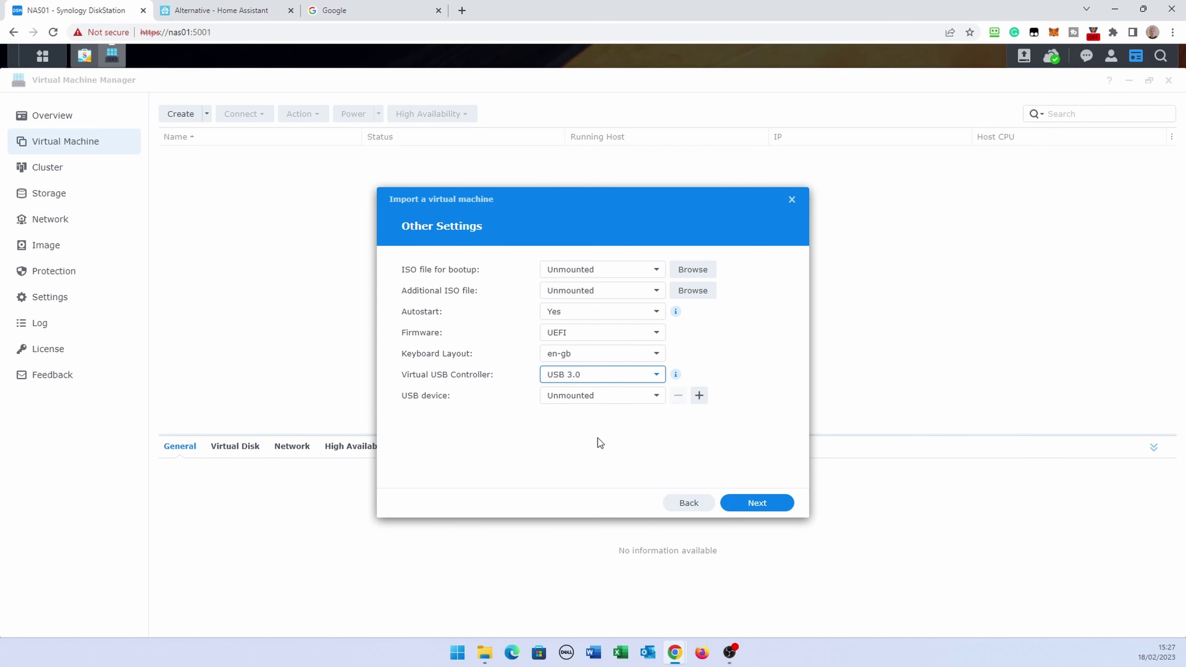
click(654, 397)
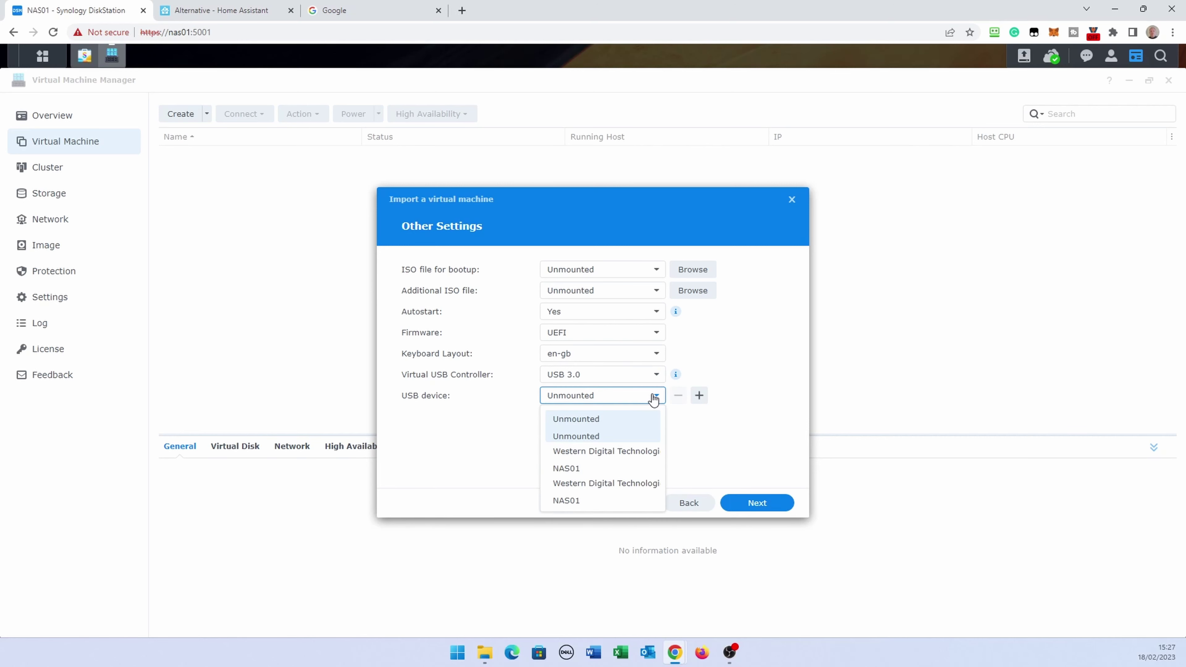
click(657, 422)
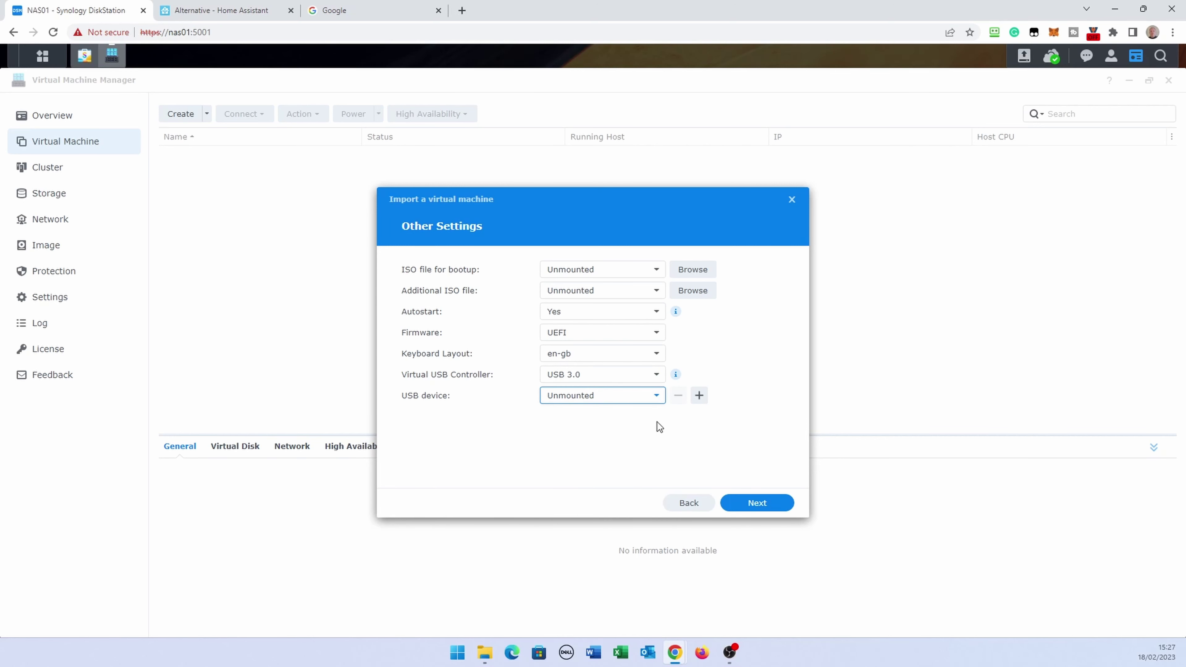
click(755, 504)
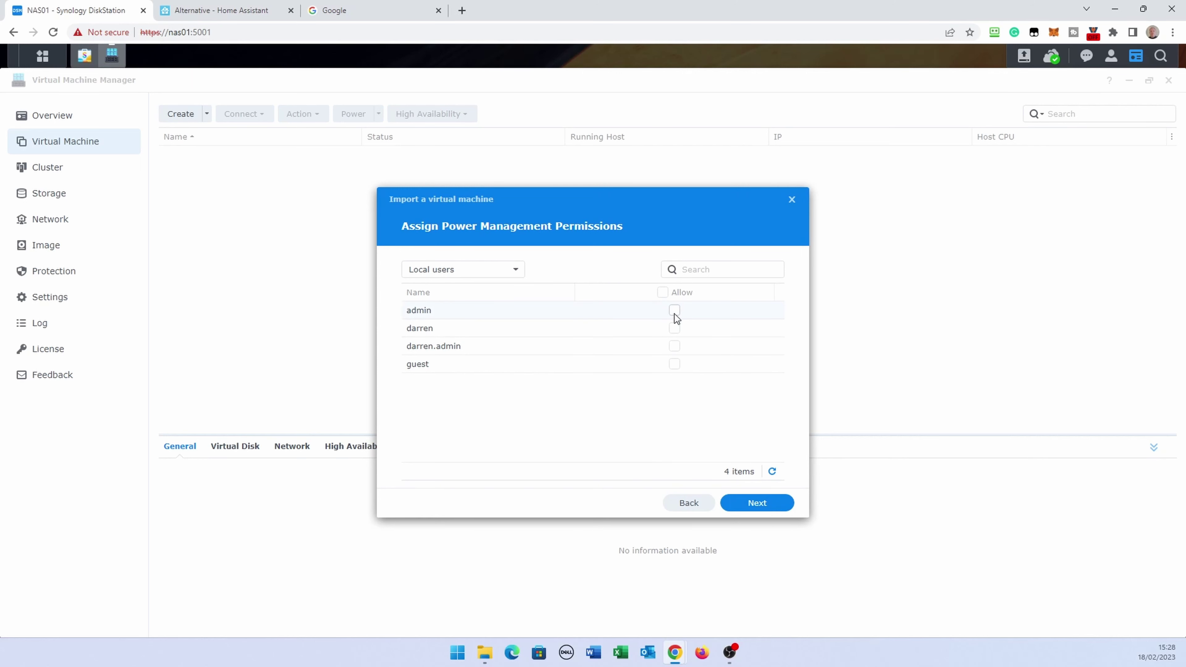
Allow power management for every local user except guest and complete the virtual machine import without powering it on after creation
click(675, 312)
click(675, 329)
click(676, 346)
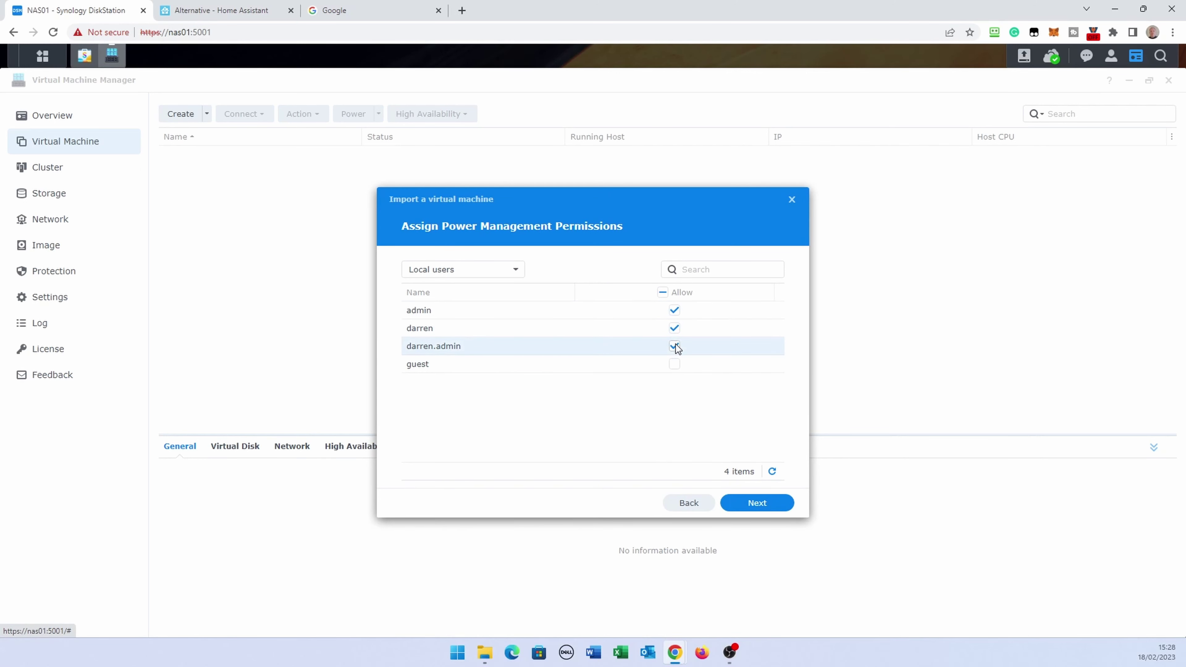
click(757, 503)
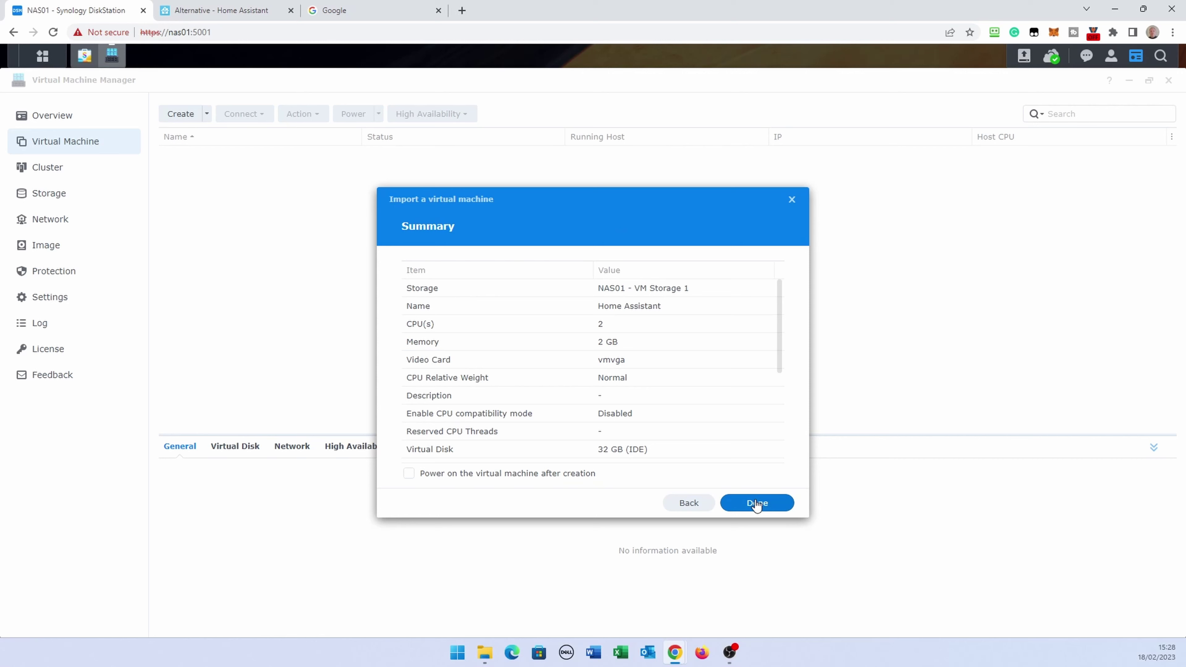
click(757, 503)
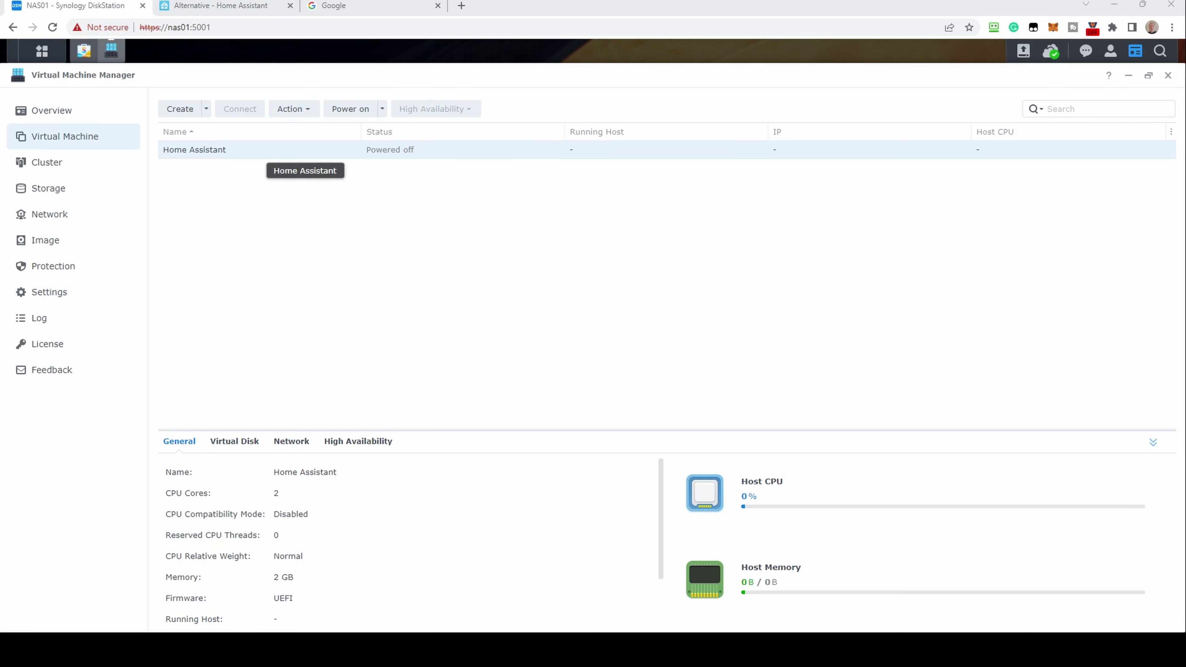
Power on the Home Assistant virtual machine and open its web interface at 192.168.1.112:8123 in the Google browser tab
click(256, 152)
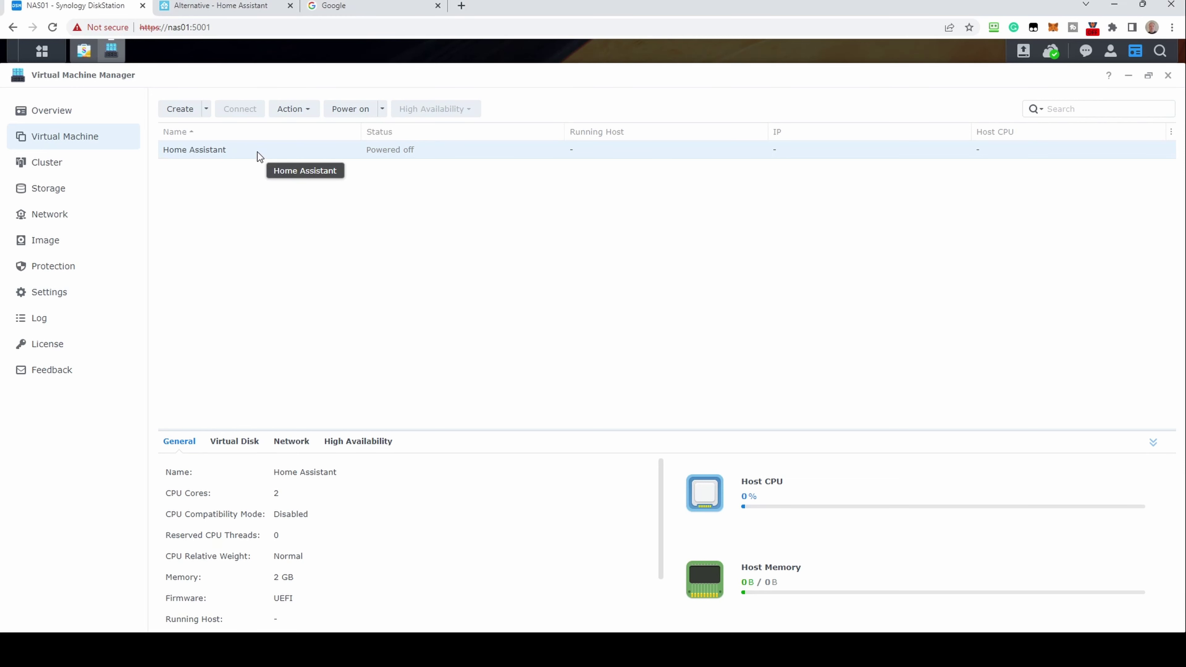
click(358, 111)
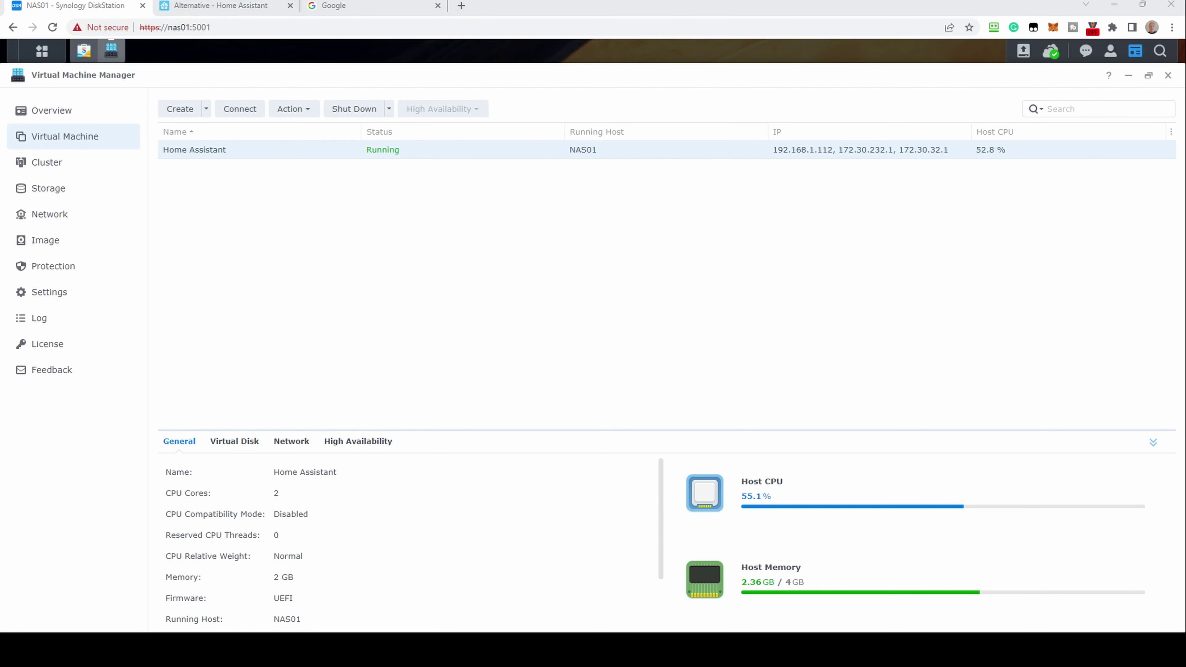
click(361, 10)
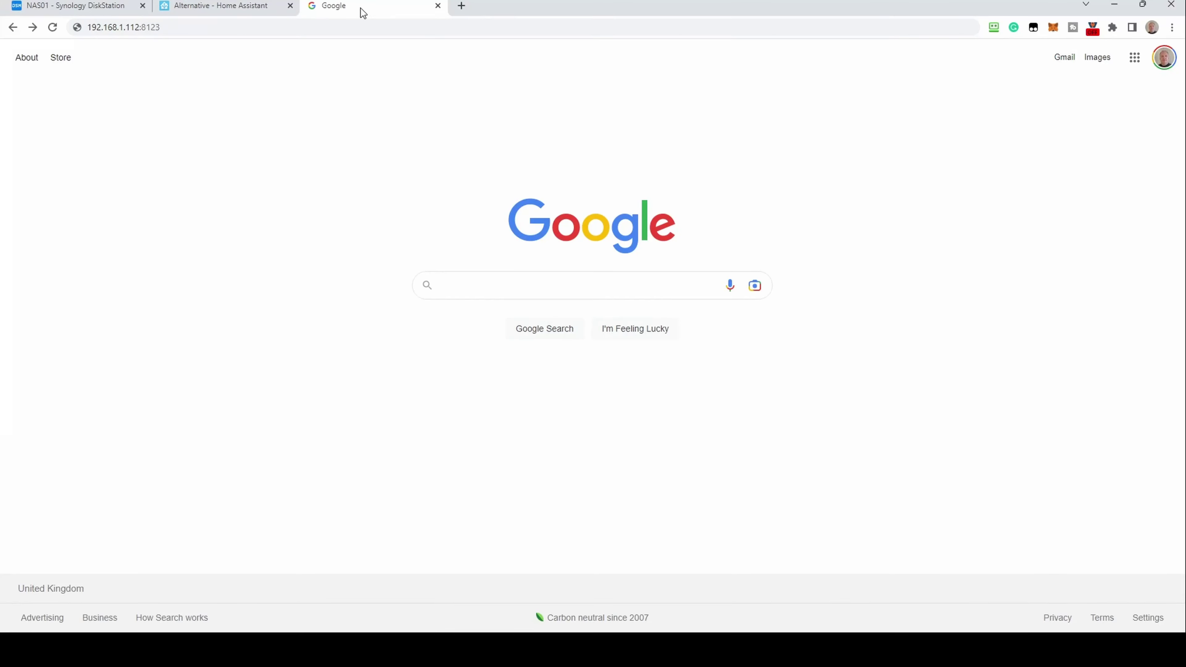
click(231, 28)
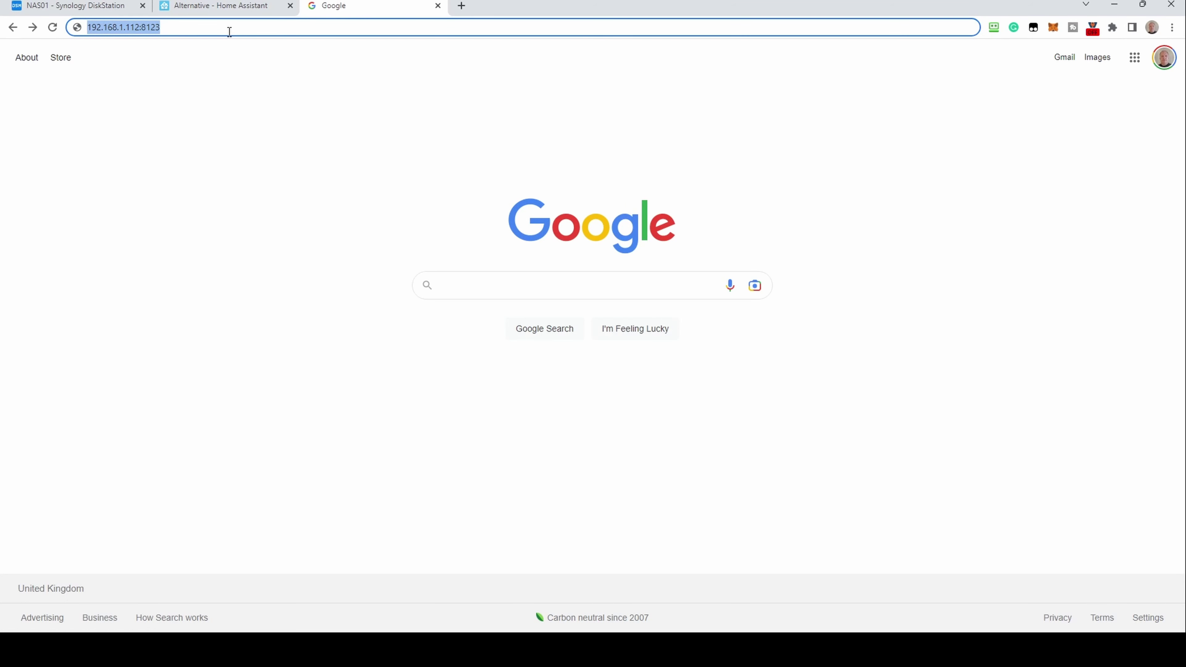
key(Return)
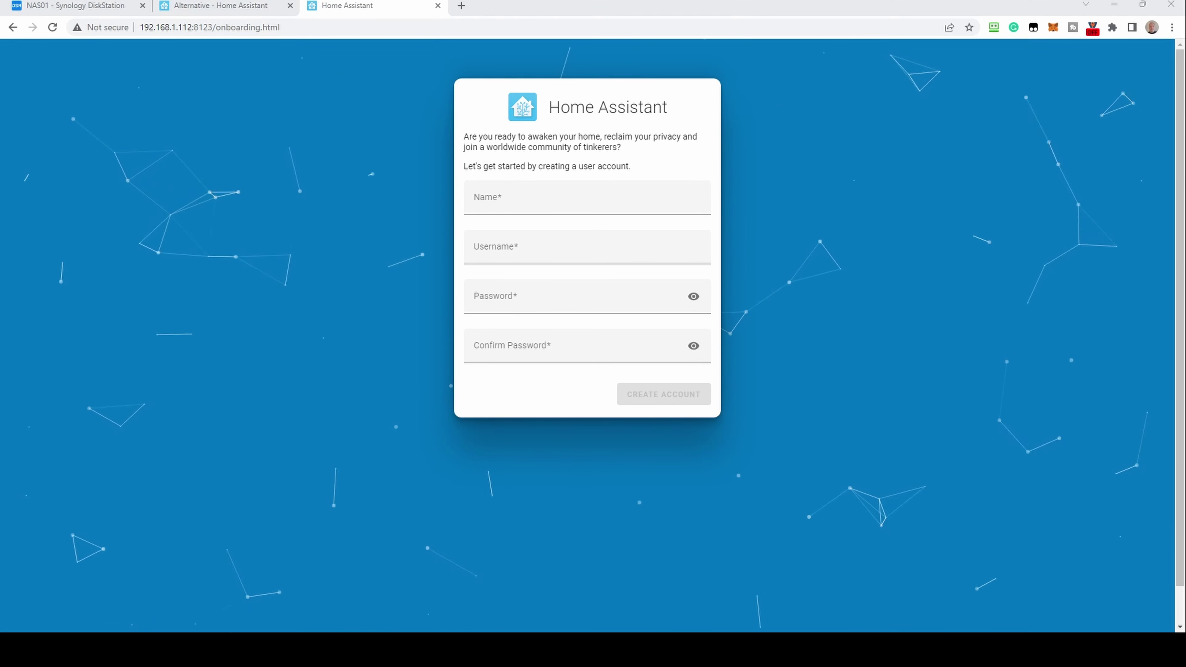
Create the Home Assistant user account with the owner's first name, the matching username, and the account password entered and confirmed
click(518, 201)
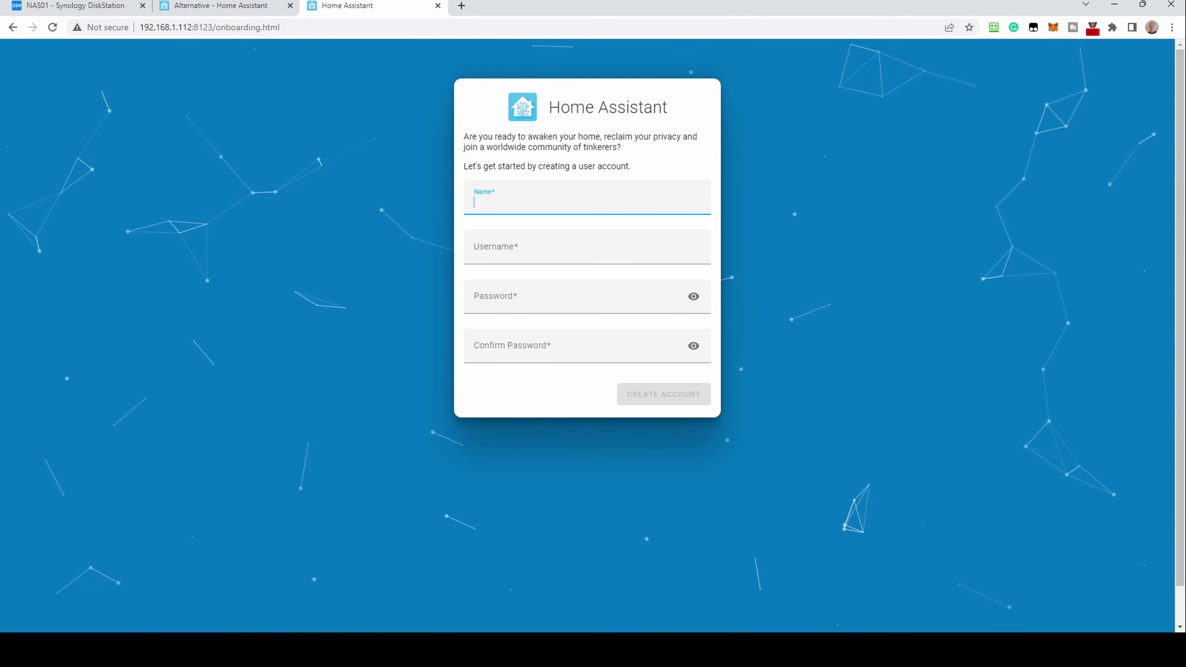
text(Darren)
key(Tab)
key(Tab)
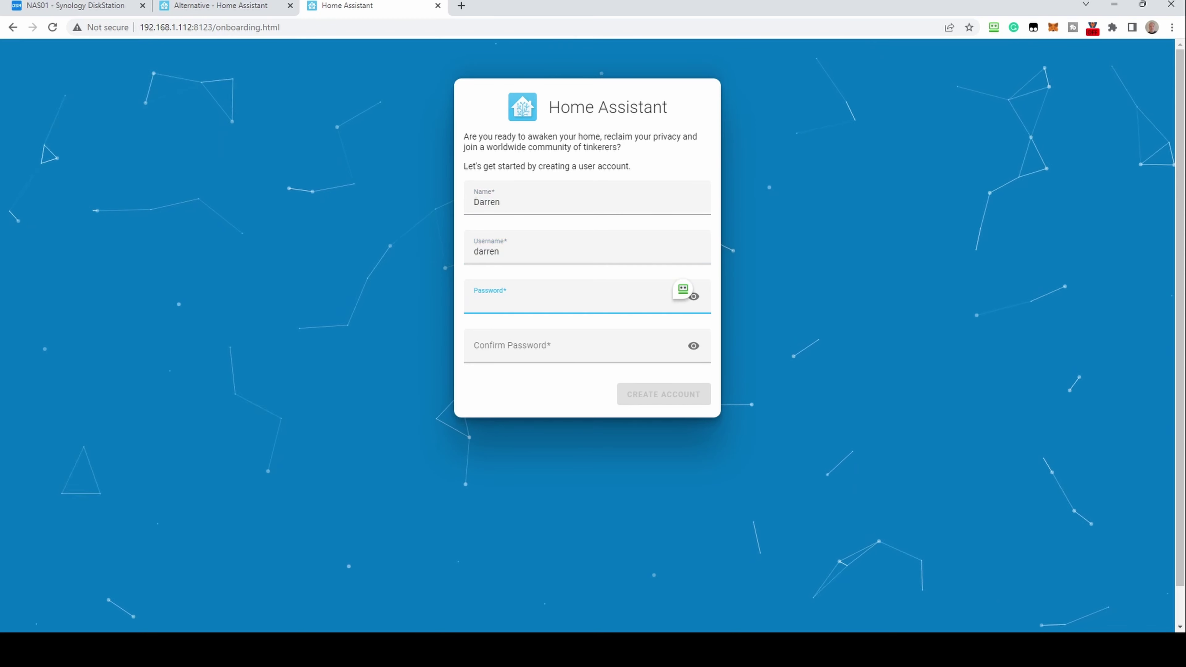
text(*******)
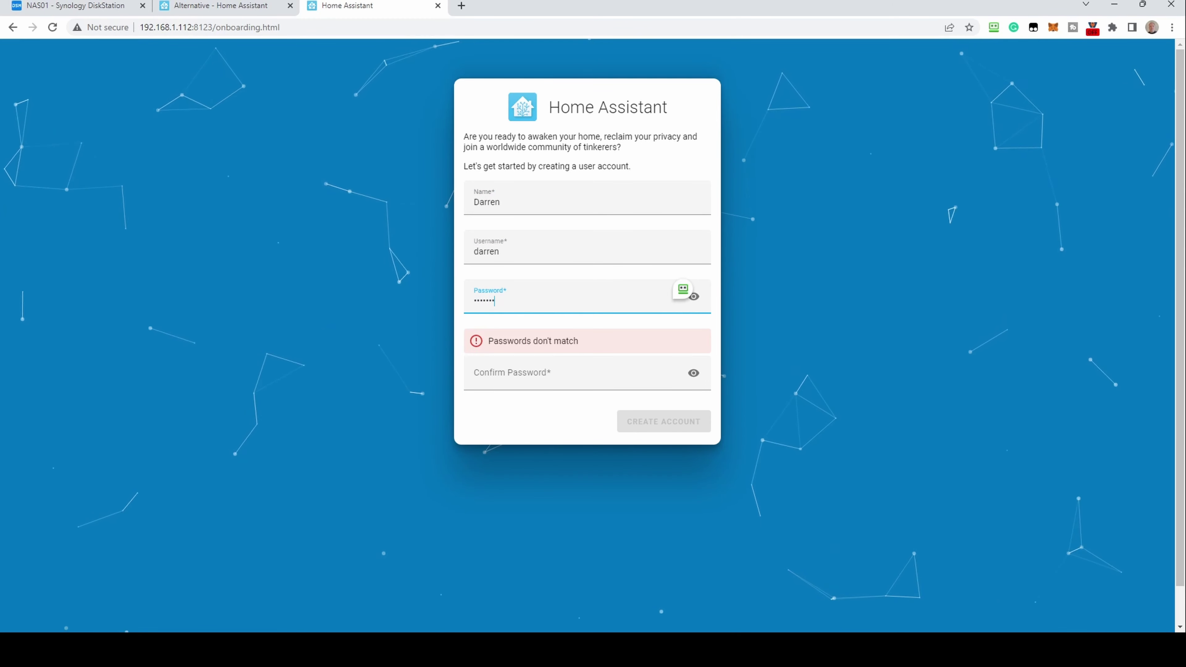
text(****)
key(Tab)
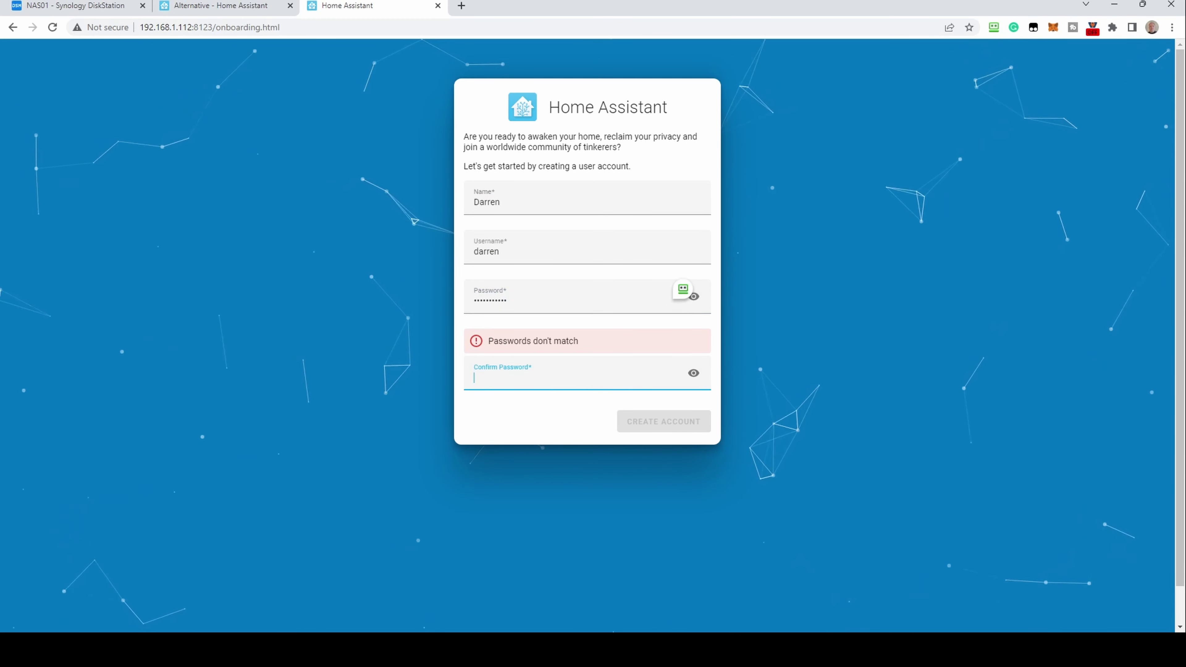
text(*********)
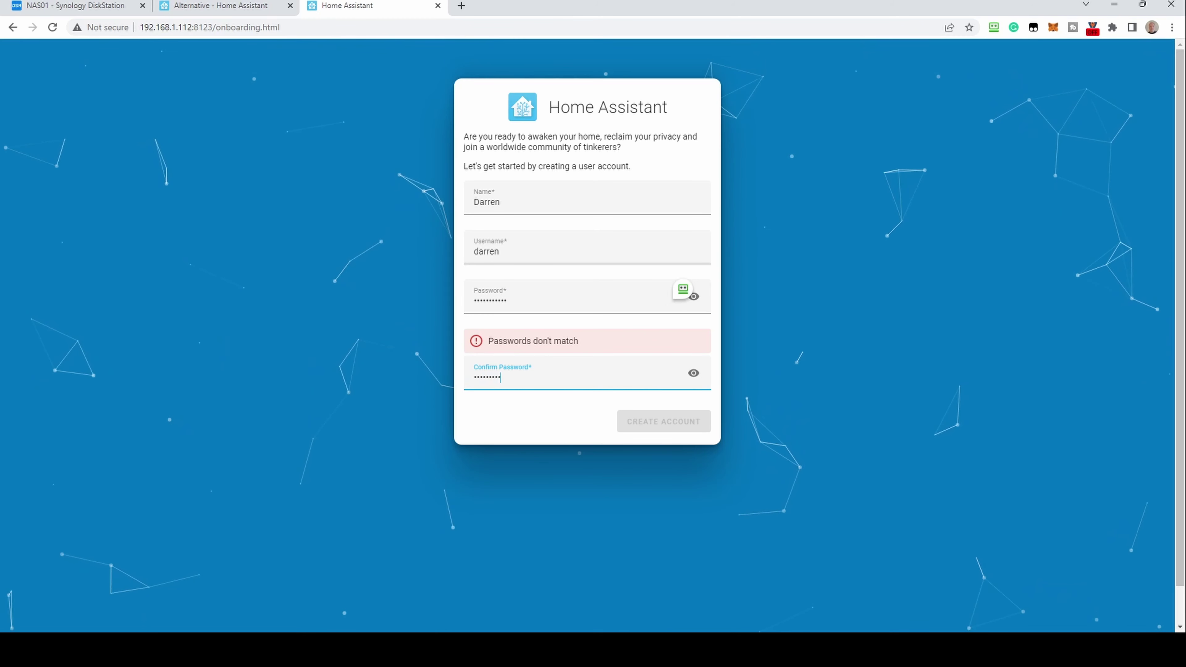
text(**)
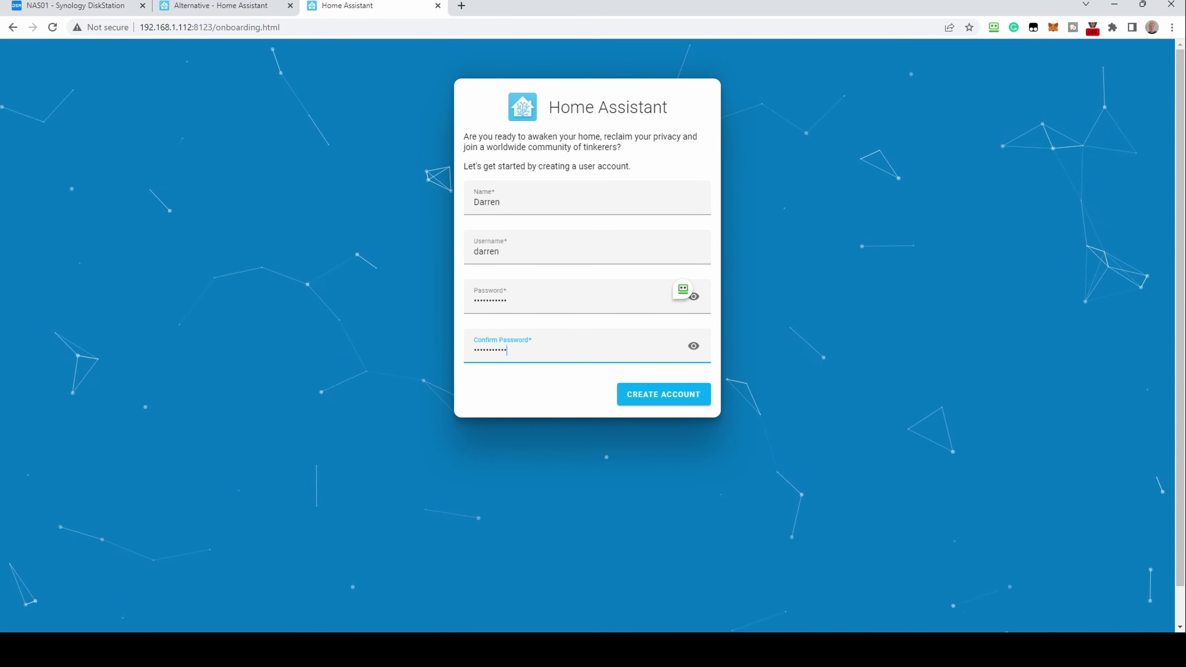
click(659, 396)
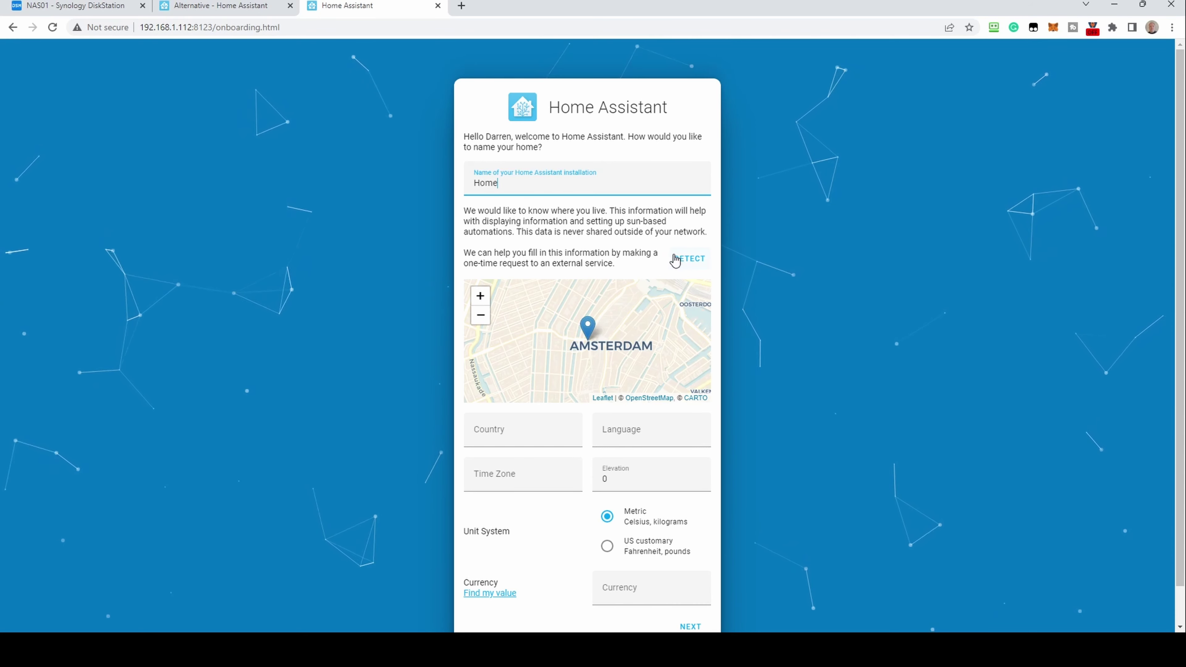
Detect the home's location and regional settings automatically, keep the installation name Home and metric units, and continue
click(685, 258)
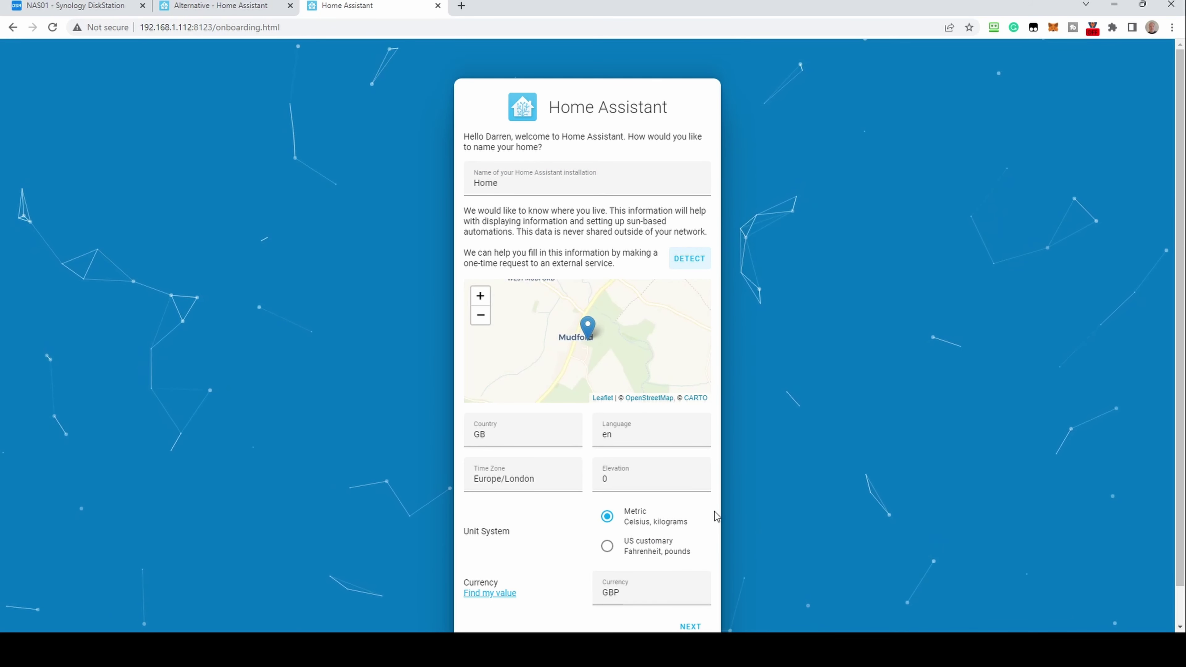
scroll(714, 512, down, 1)
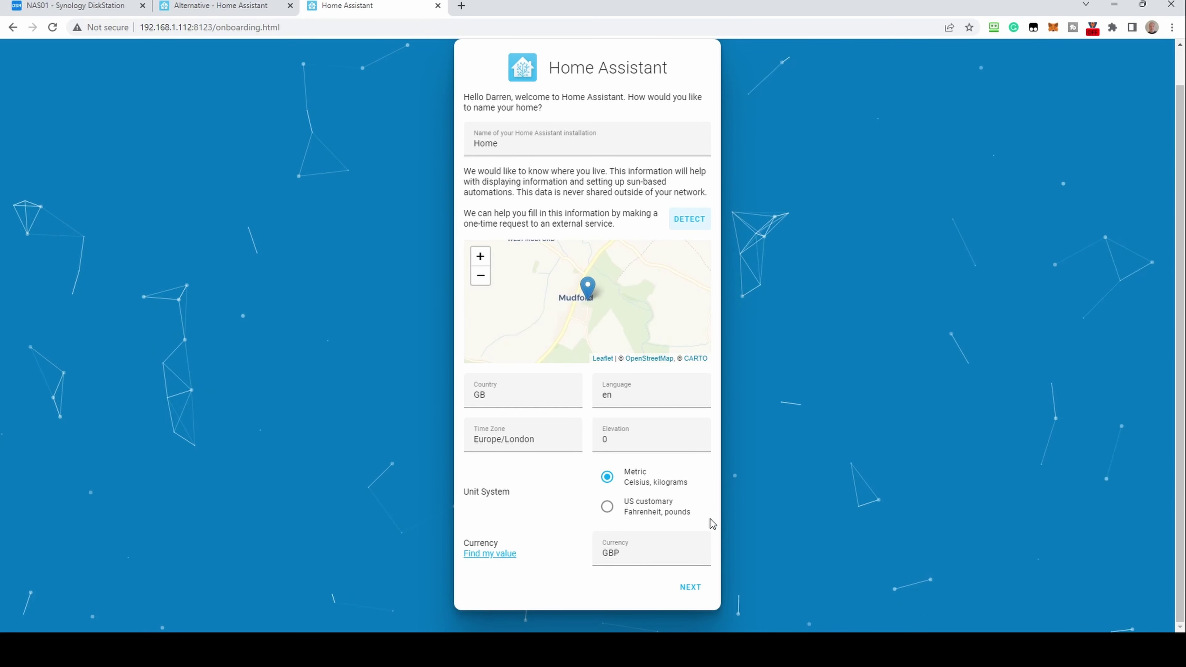
click(688, 589)
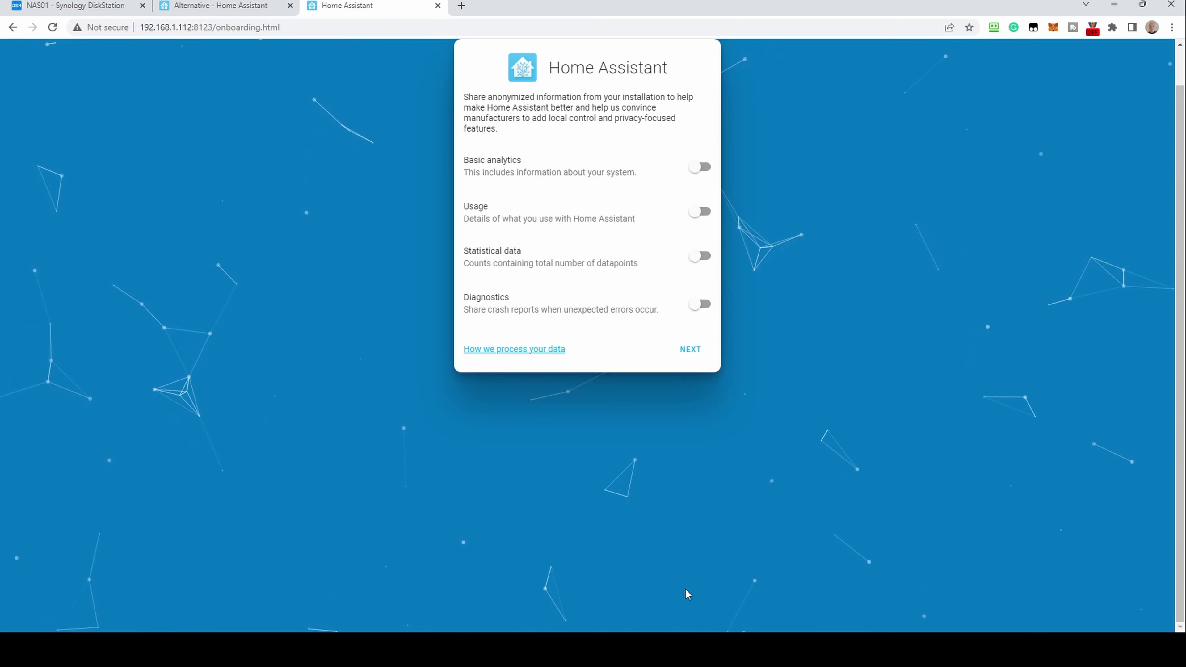
Enable sharing of basic analytics, usage, statistical data and diagnostics, and finish onboarding without setting up additional integrations
click(710, 172)
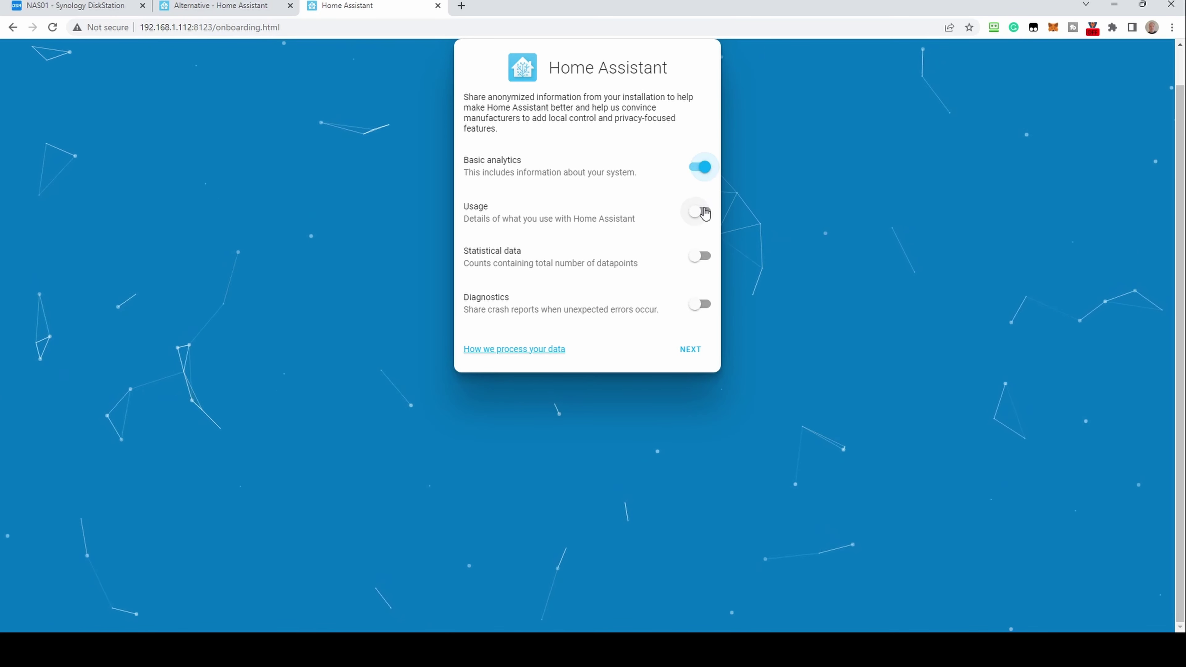
click(701, 212)
click(702, 256)
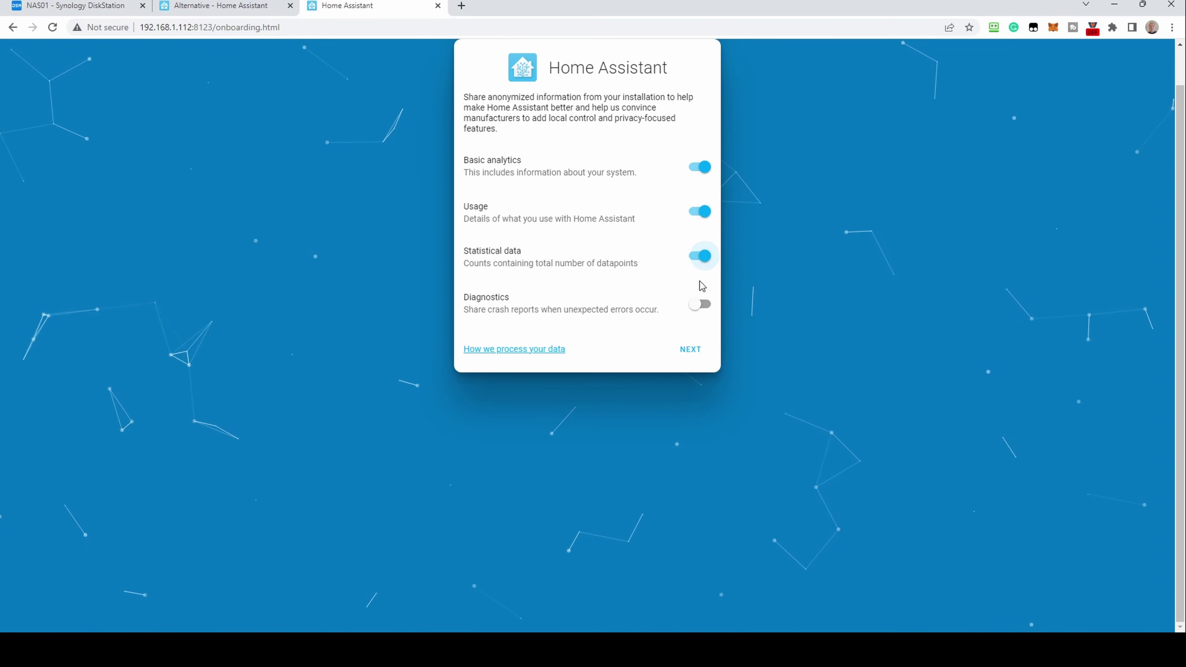
click(700, 305)
click(691, 353)
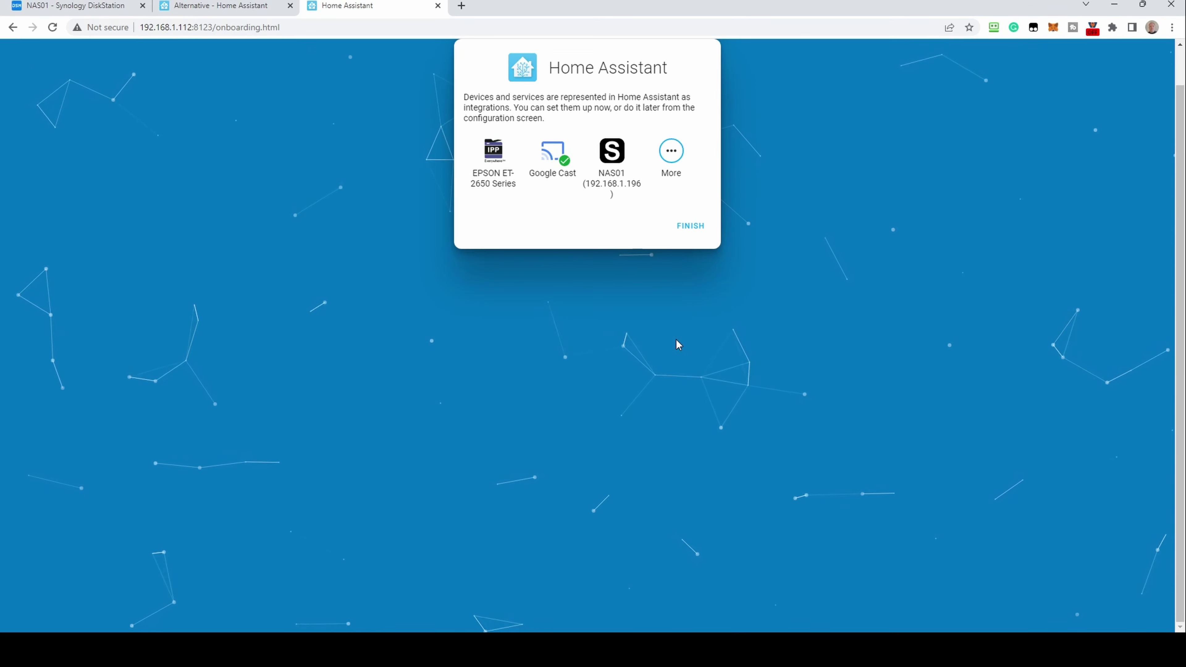
click(690, 226)
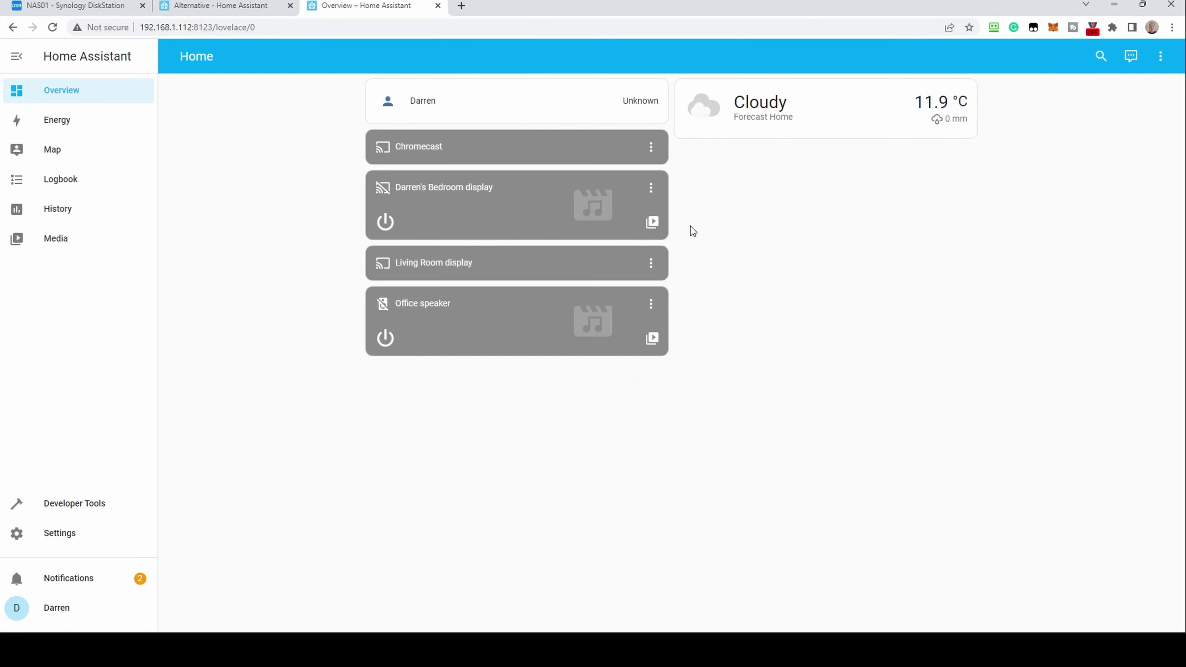